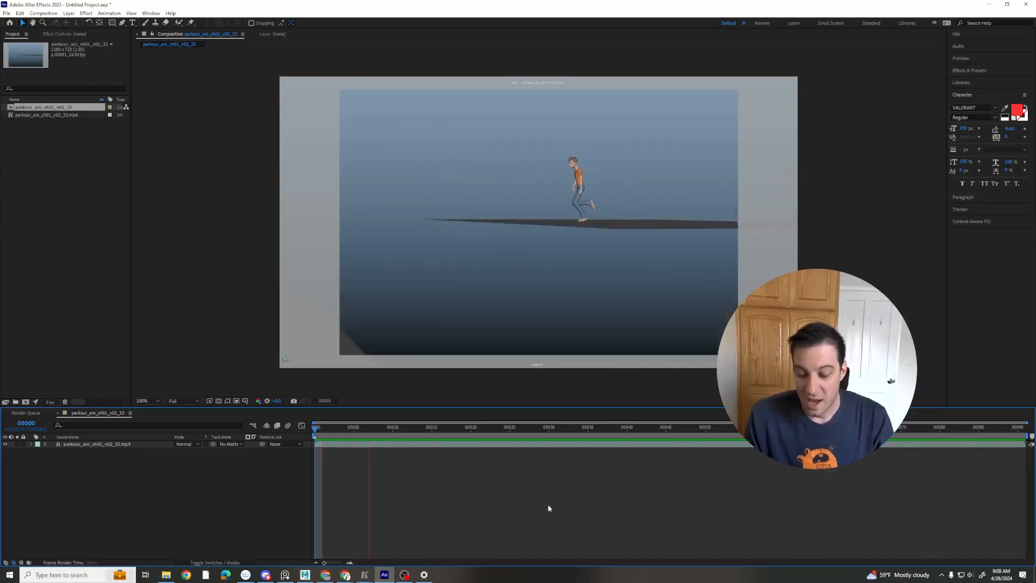
Step: Duplicate the parkour_ani_sh01_v02_33.mp4 layer and give the upper copy a yellow label
left_click(347, 436)
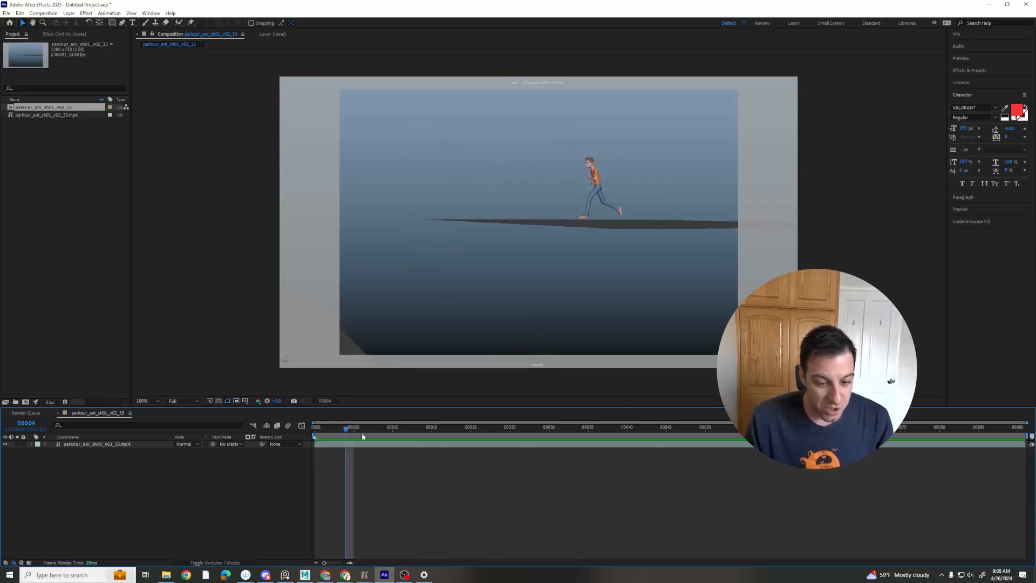
left_click(372, 444)
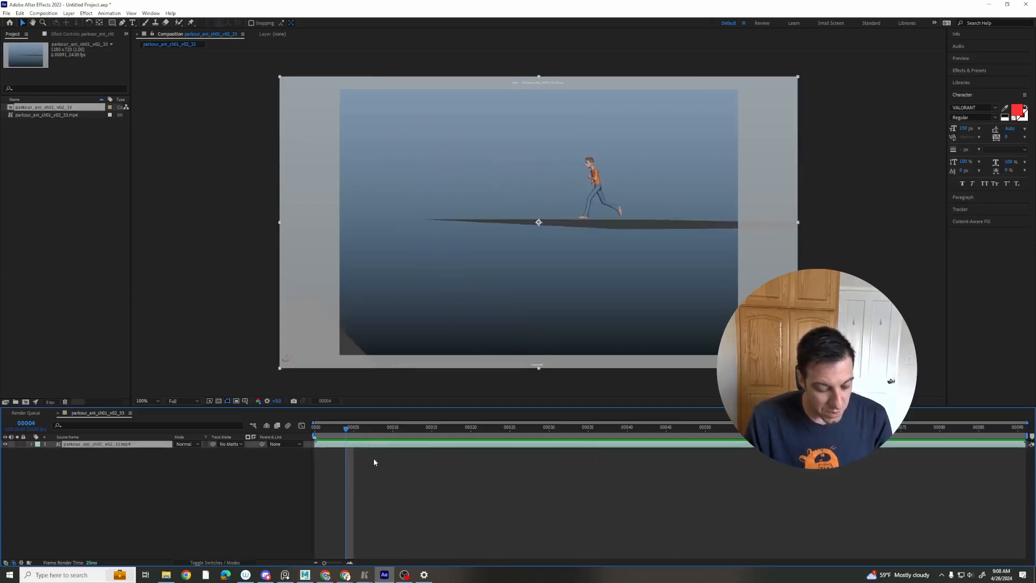
key("ctrl+d")
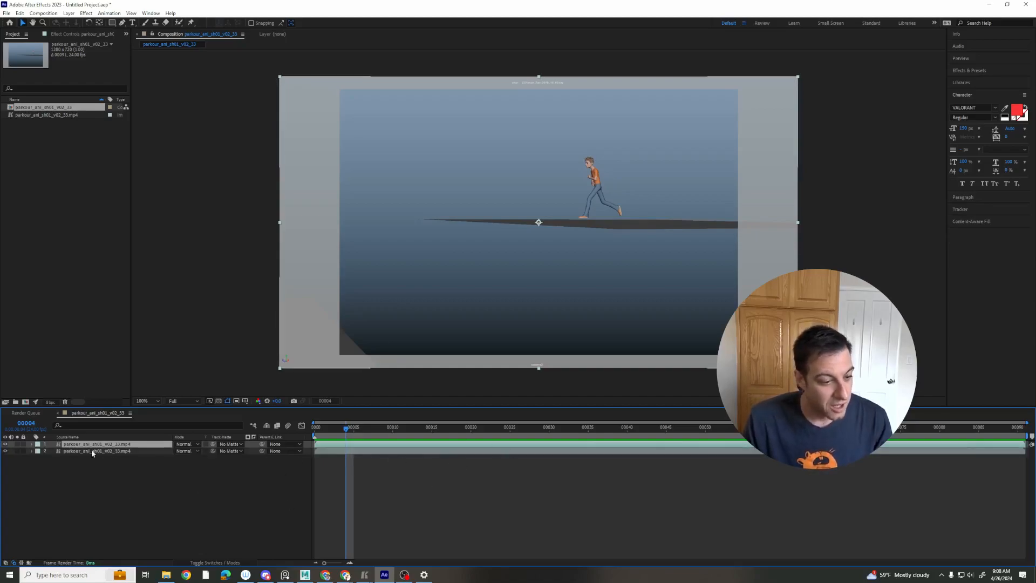
left_click(37, 443)
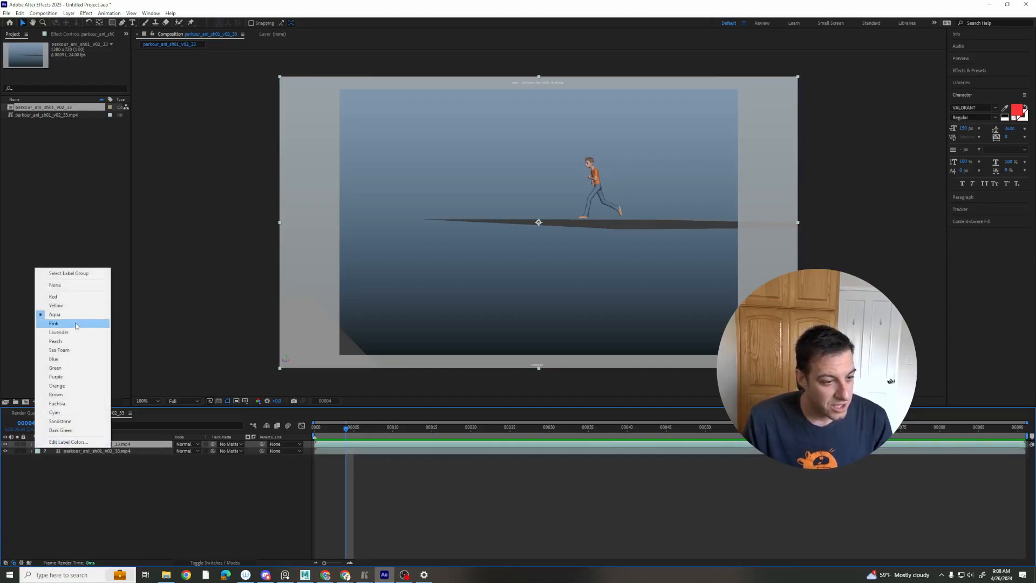
left_click(57, 305)
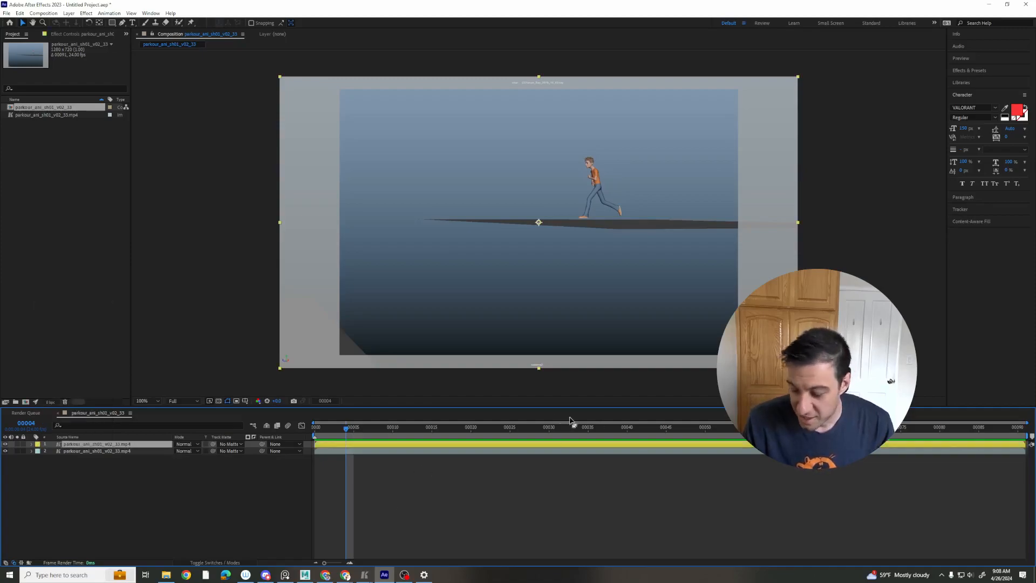
Step: Play the opening run from the start, then split the yellow layer at frame 14
left_click_drag(346, 431, 315, 429)
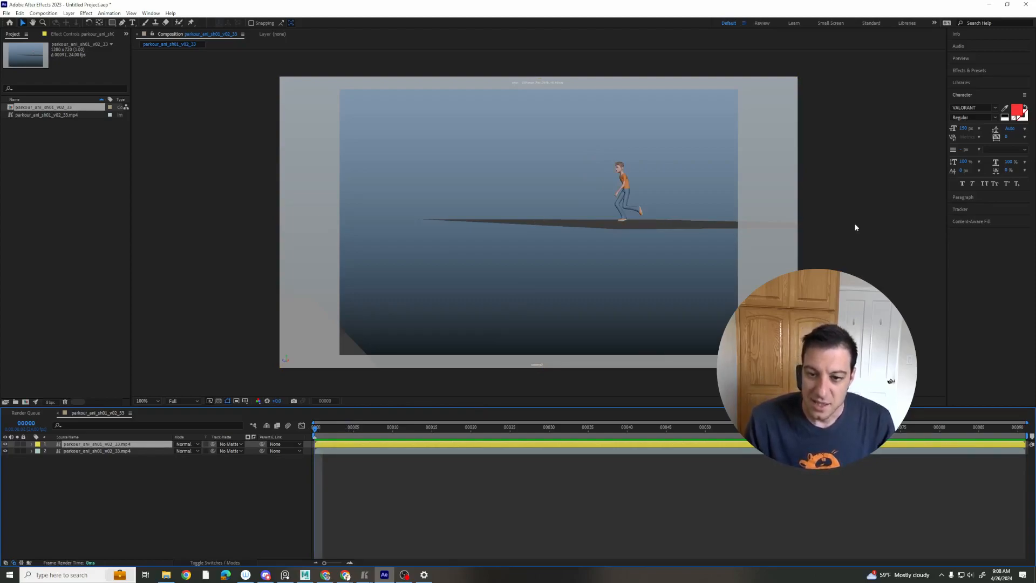
key("space")
mouse_move(321, 435)
left_mouse_down()
mouse_move(432, 438)
mouse_move(331, 437)
left_mouse_up()
key("space")
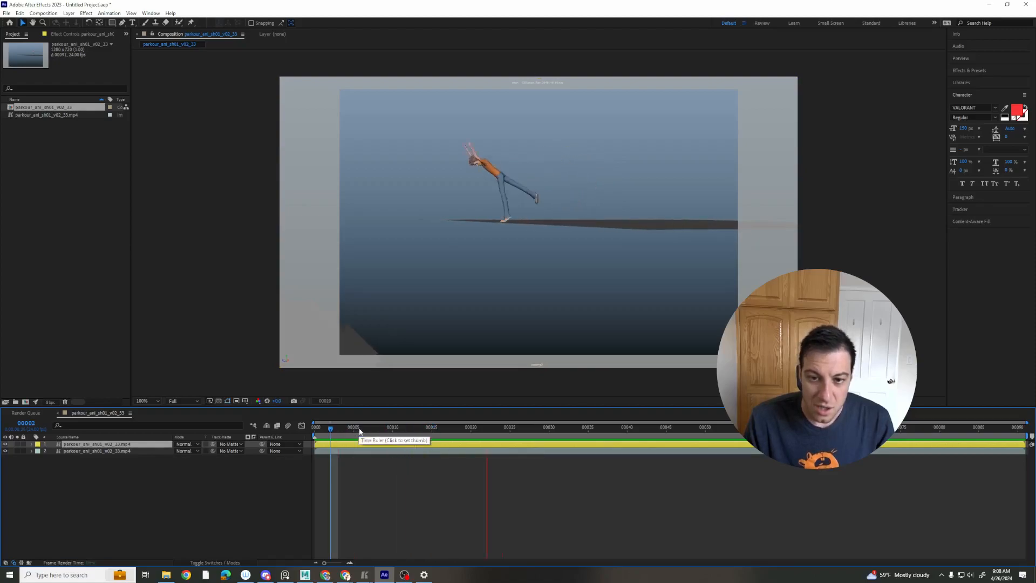
left_click(417, 431)
mouse_move(417, 430)
left_mouse_down()
mouse_move(469, 438)
mouse_move(405, 438)
mouse_move(495, 443)
mouse_move(393, 445)
mouse_move(423, 444)
left_mouse_up()
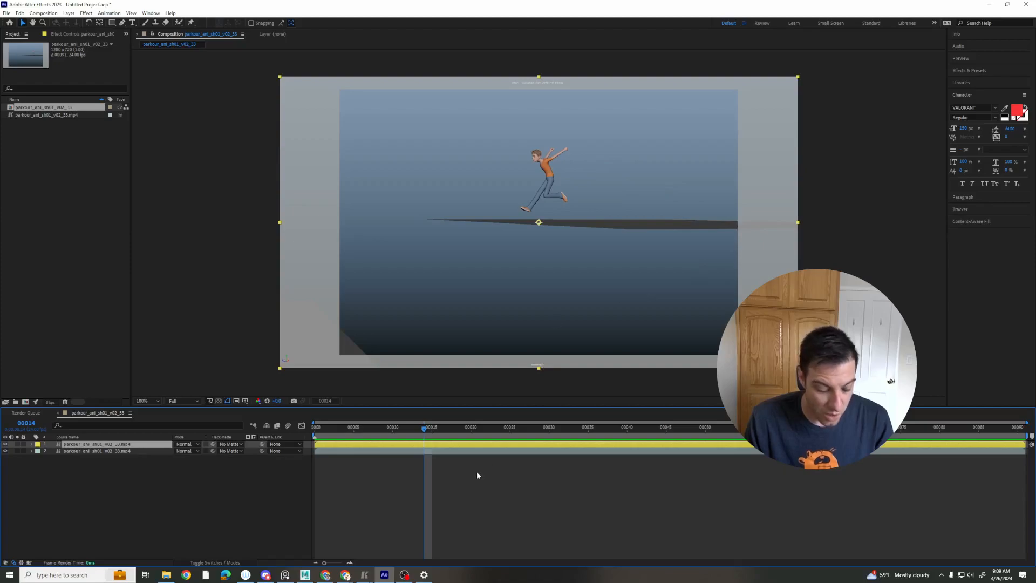
key("ctrl+shift+d")
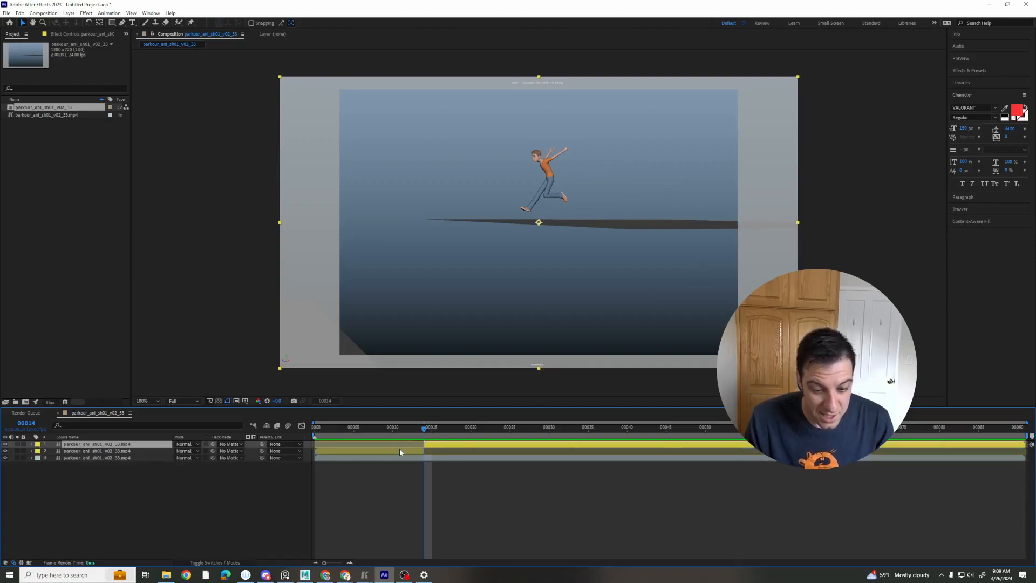
Step: Review the jump and landing, then split the later yellow segment at frame 46
left_click_drag(418, 428, 637, 439)
left_click(384, 452)
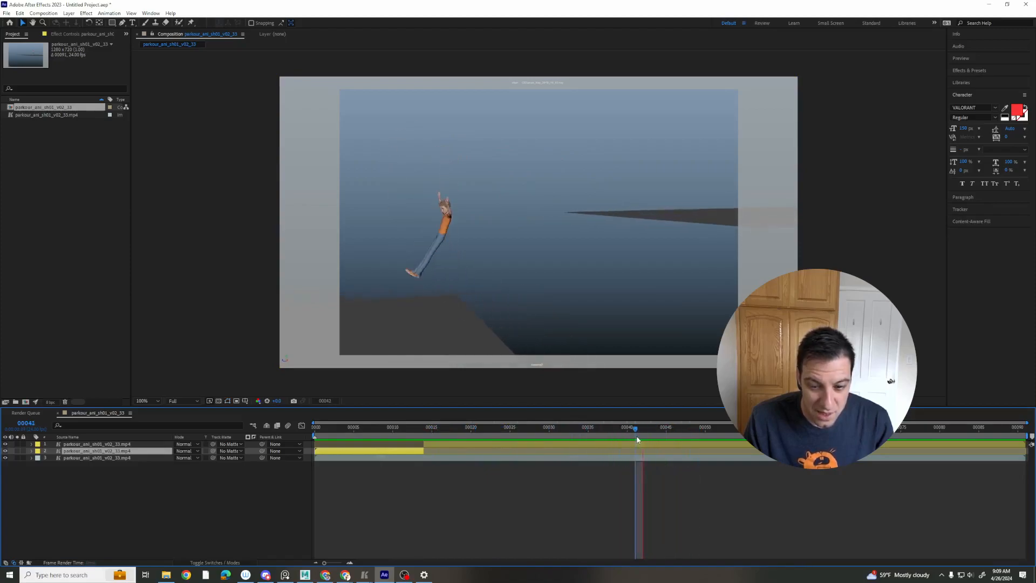
key("space")
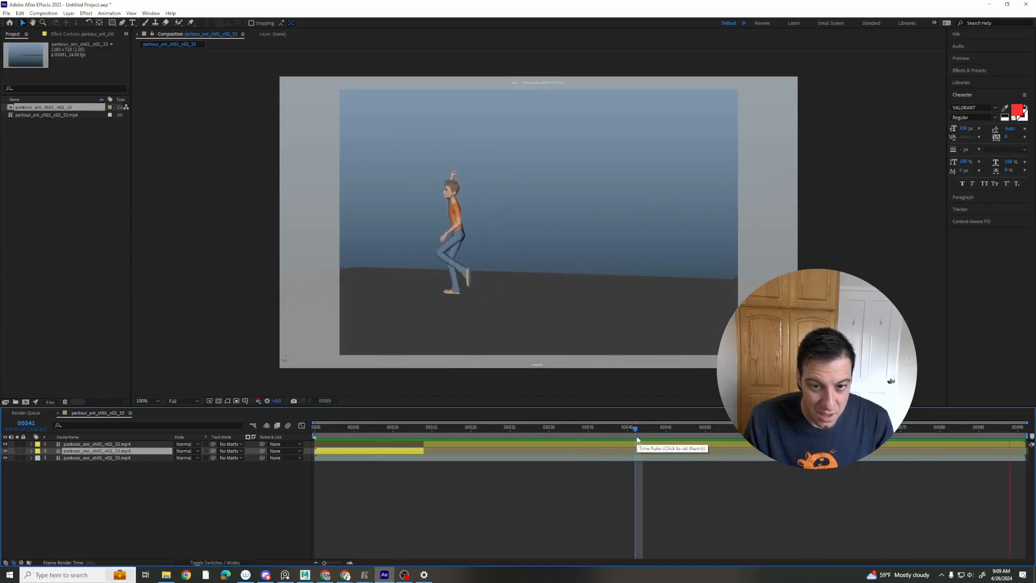
left_click(597, 430)
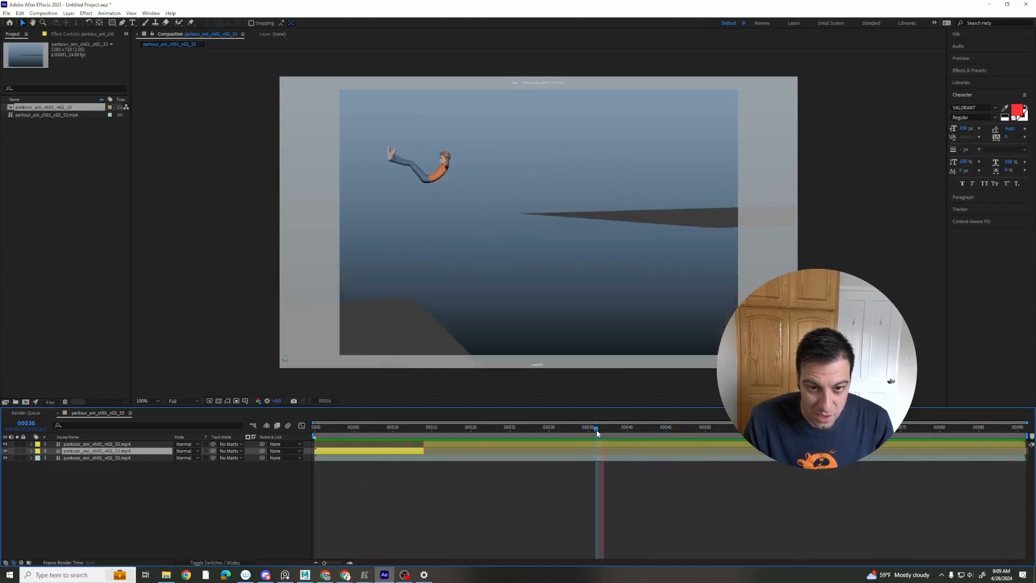
key("space")
left_click_drag(605, 430, 679, 446)
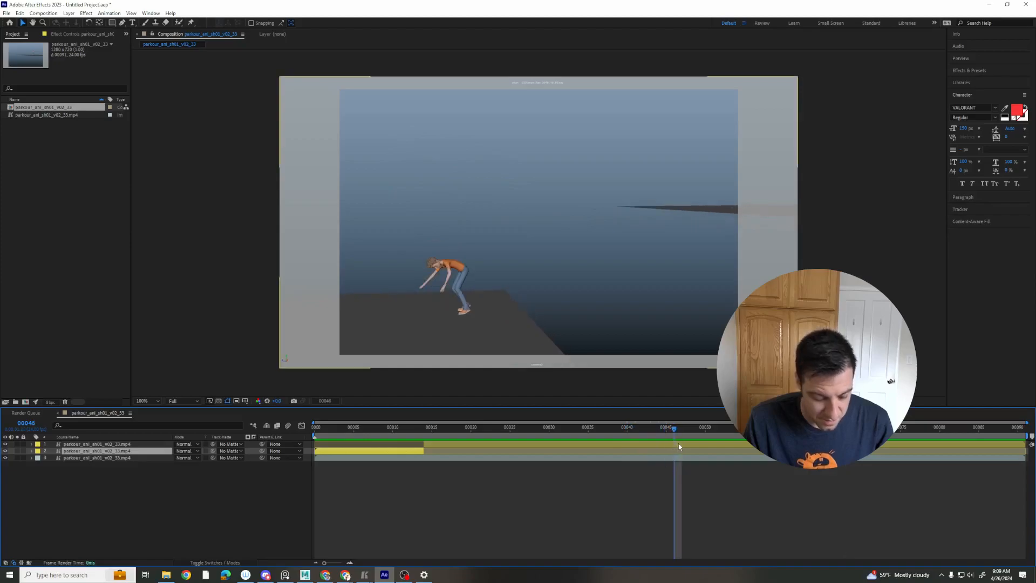
key("ctrl+shift+d")
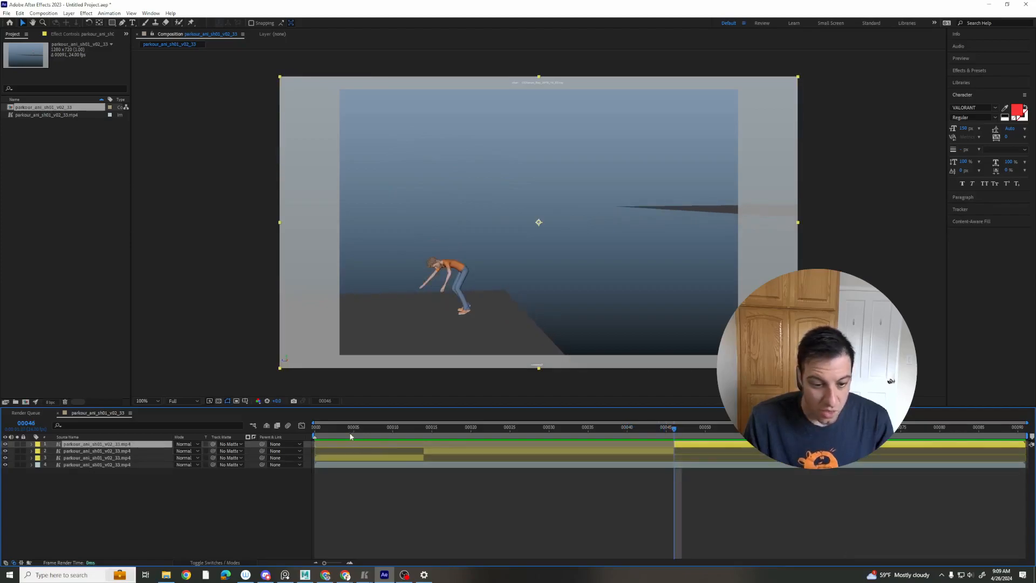
Step: Enable time remapping on the first yellow segment and add a Time Remap keyframe at its end, frame 14
left_click(351, 436)
left_click(356, 459)
right_click(359, 459)
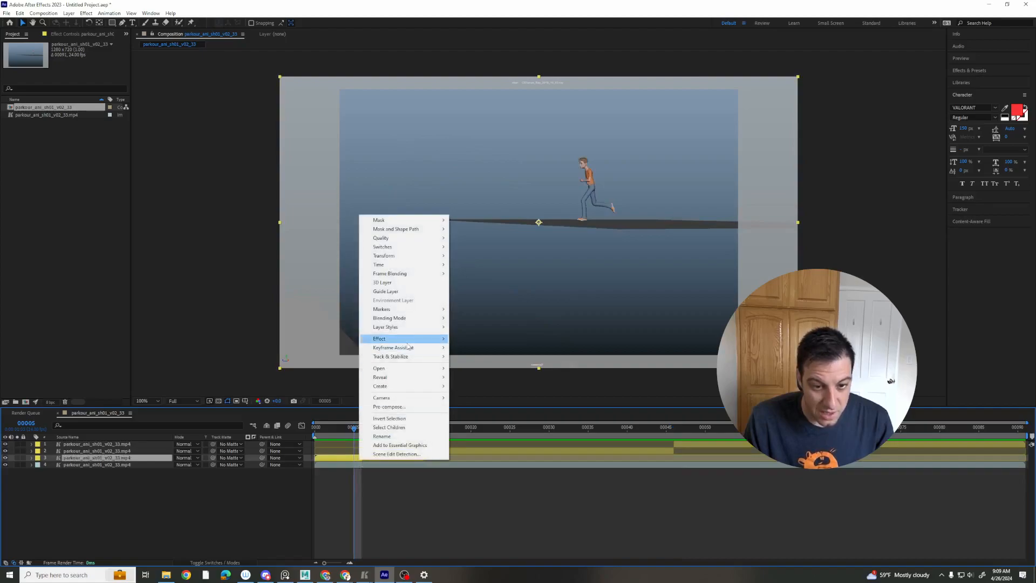
mouse_move(405, 265)
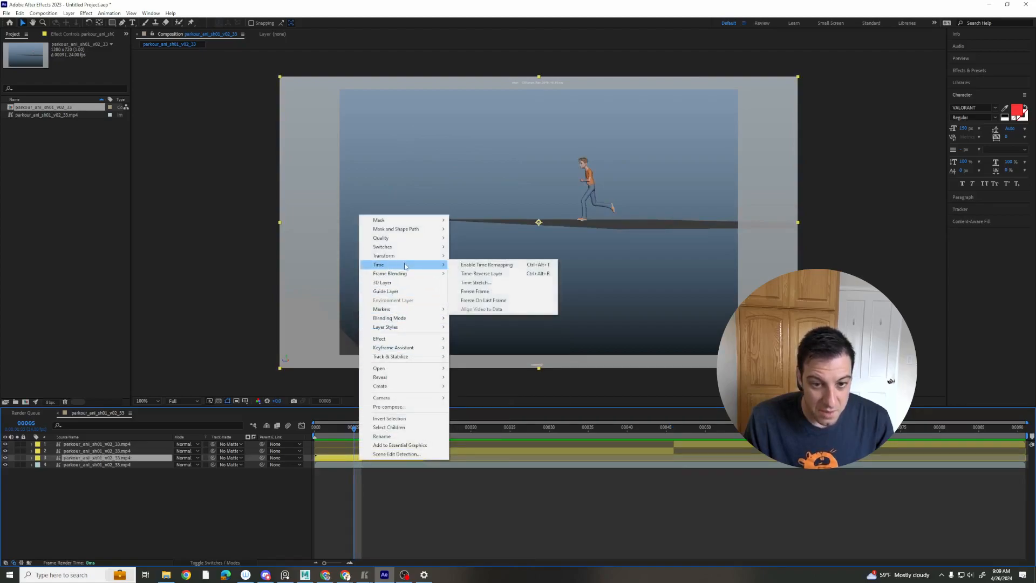
left_click(486, 264)
left_click_drag(355, 432, 316, 432)
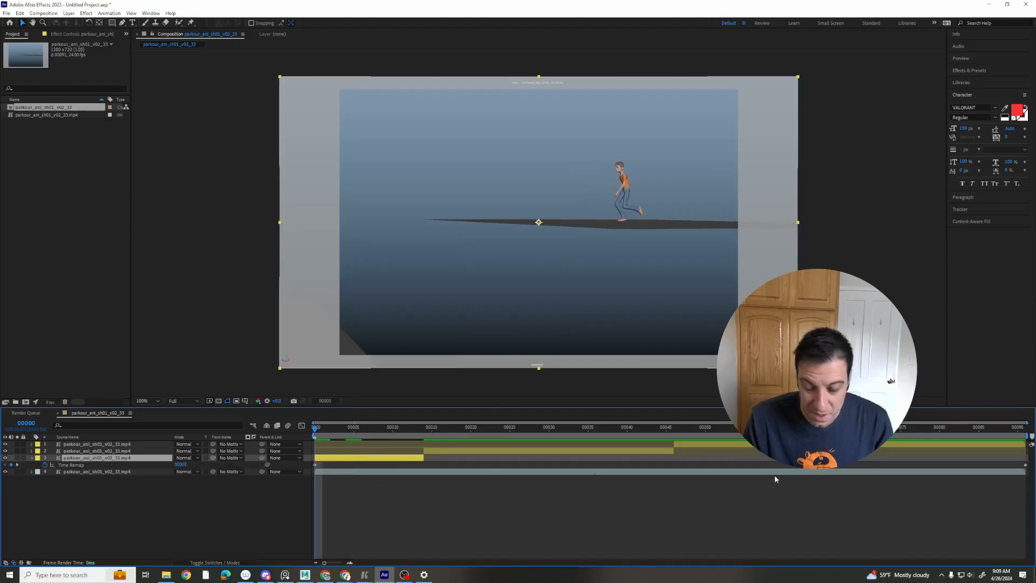
left_click_drag(415, 434, 424, 432)
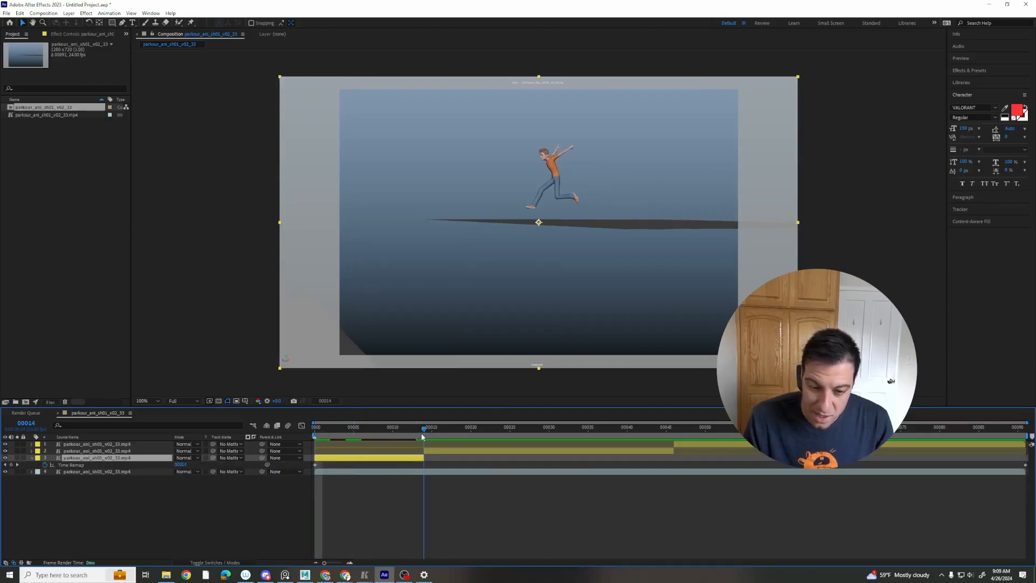
left_click(11, 465)
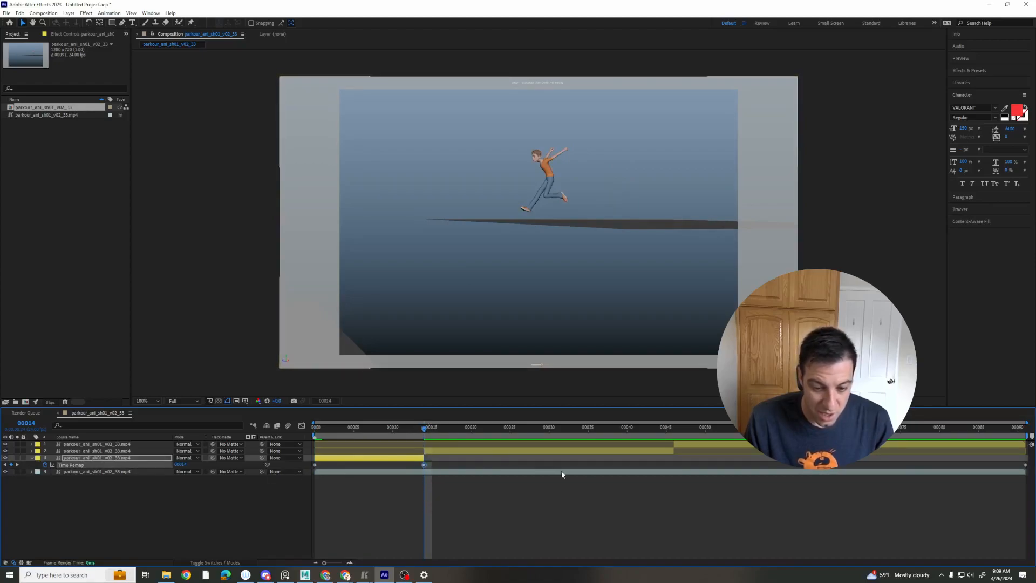
Step: Speed up the first segment by moving its end Time Remap keyframe to frame 10 and sliding both later segments to start there
left_click_drag(424, 428, 297, 433)
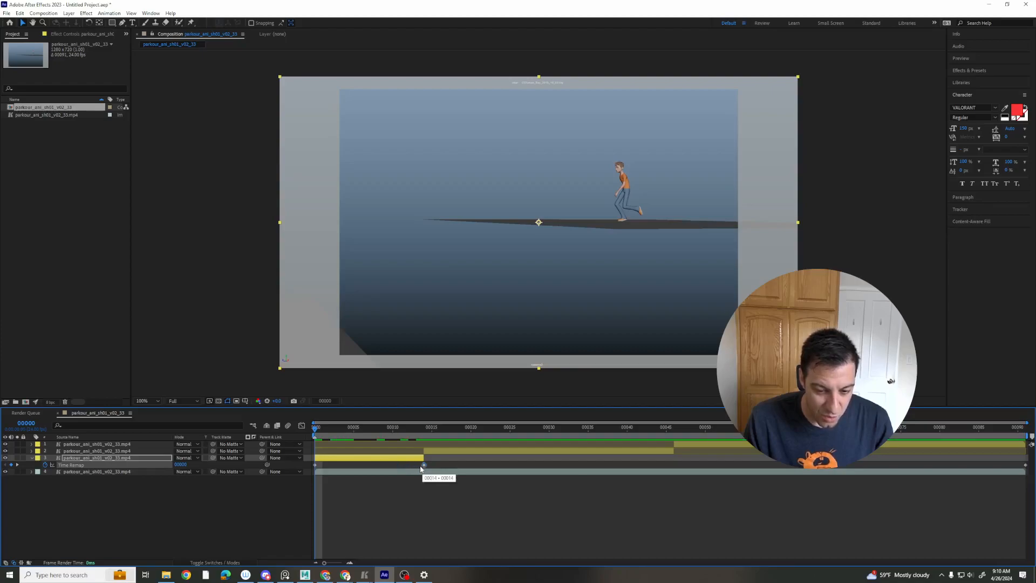
left_click_drag(398, 468, 391, 468)
left_click(470, 452)
left_click(692, 445, "shift")
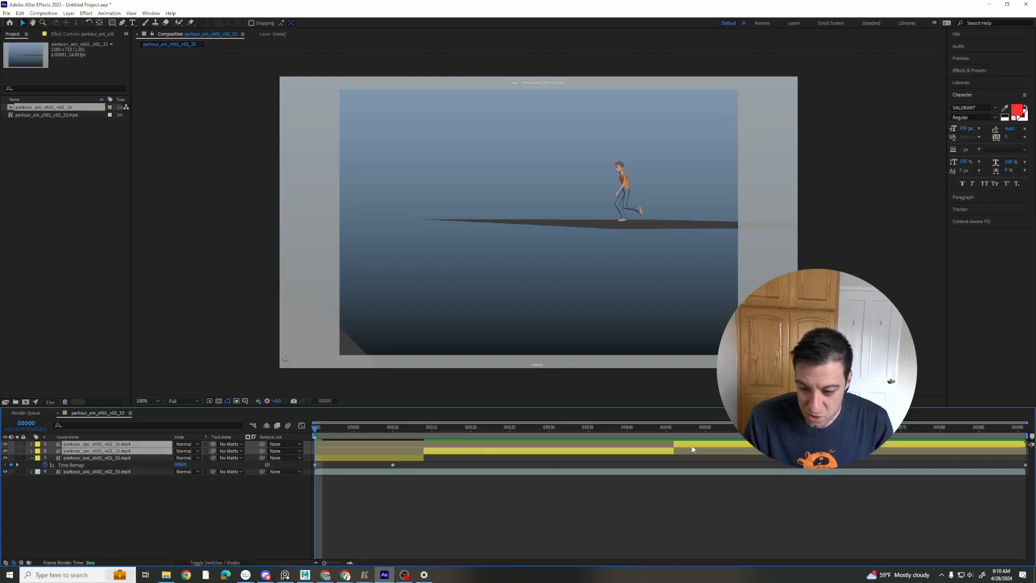
left_click_drag(490, 454, 465, 454)
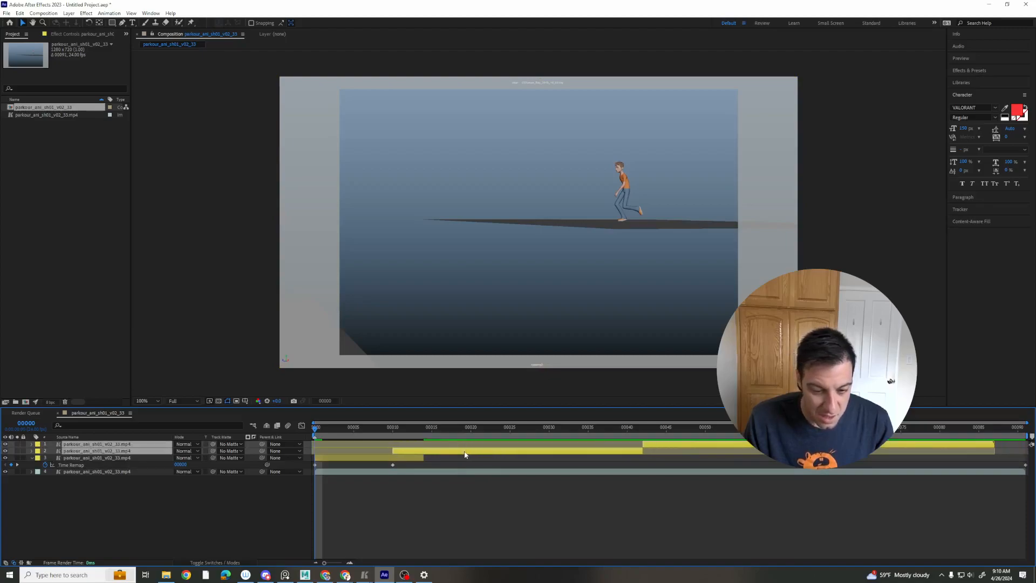
Step: Preview the faster run, then move the keyframe to frame 8 and shift both later yellow segments to start there
key("space")
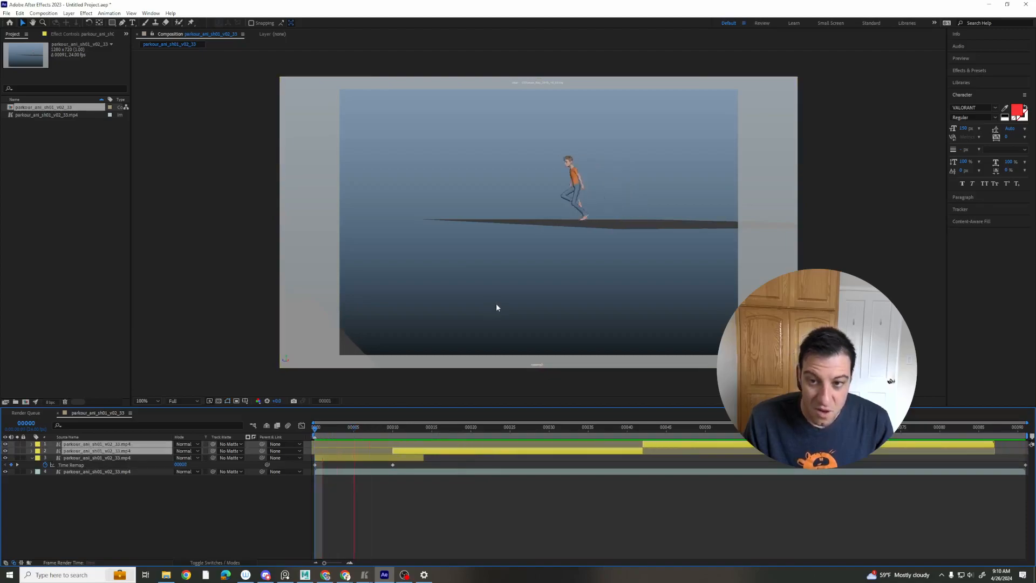
key("space")
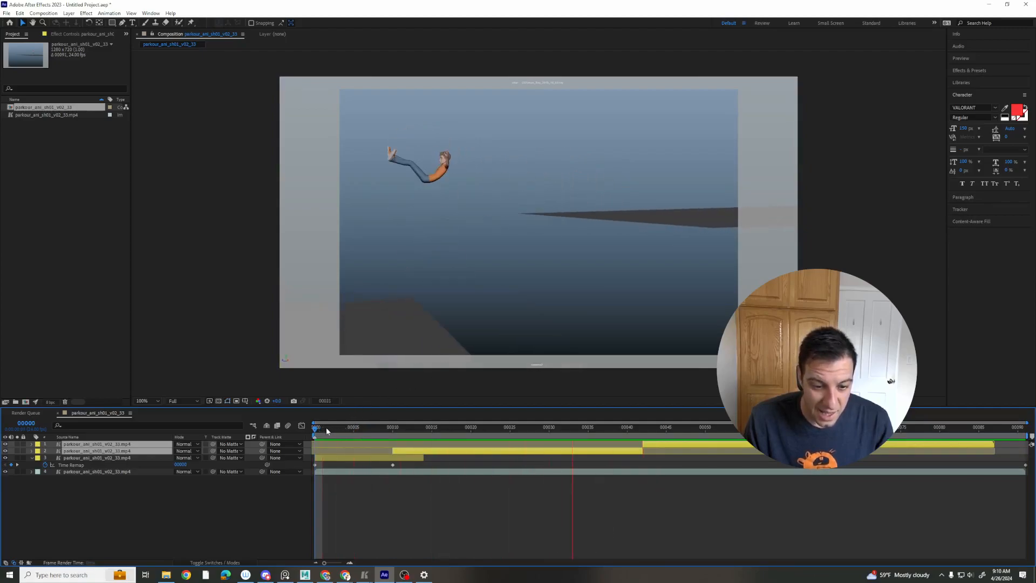
key("space")
key("space")
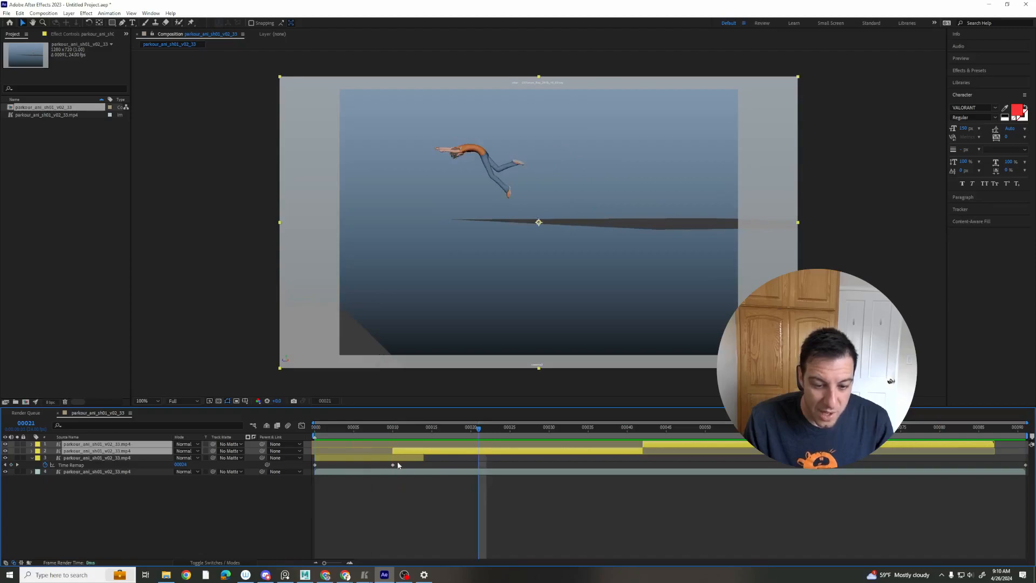
left_click_drag(393, 465, 386, 465)
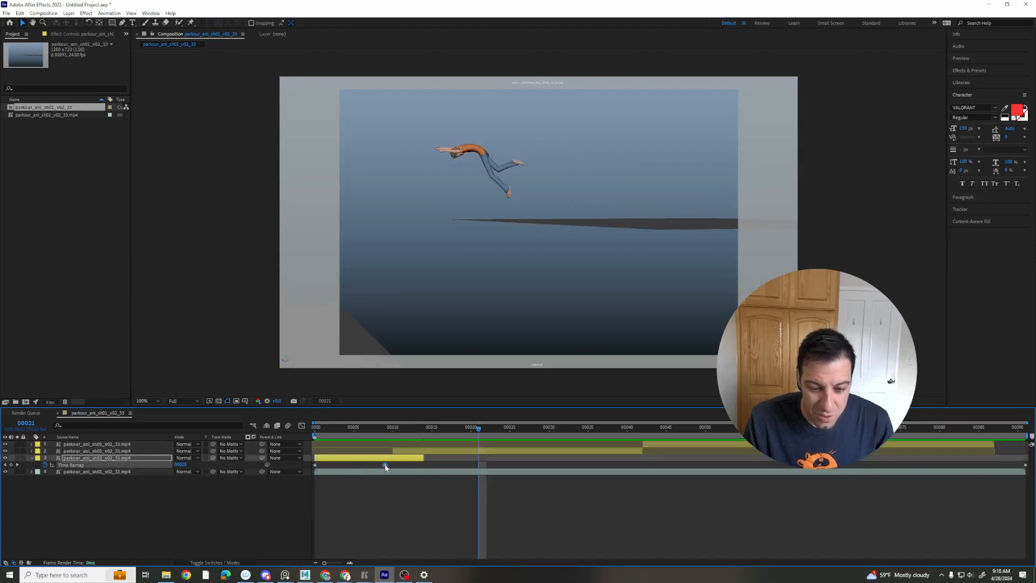
left_click(410, 452)
left_click(658, 446, "shift")
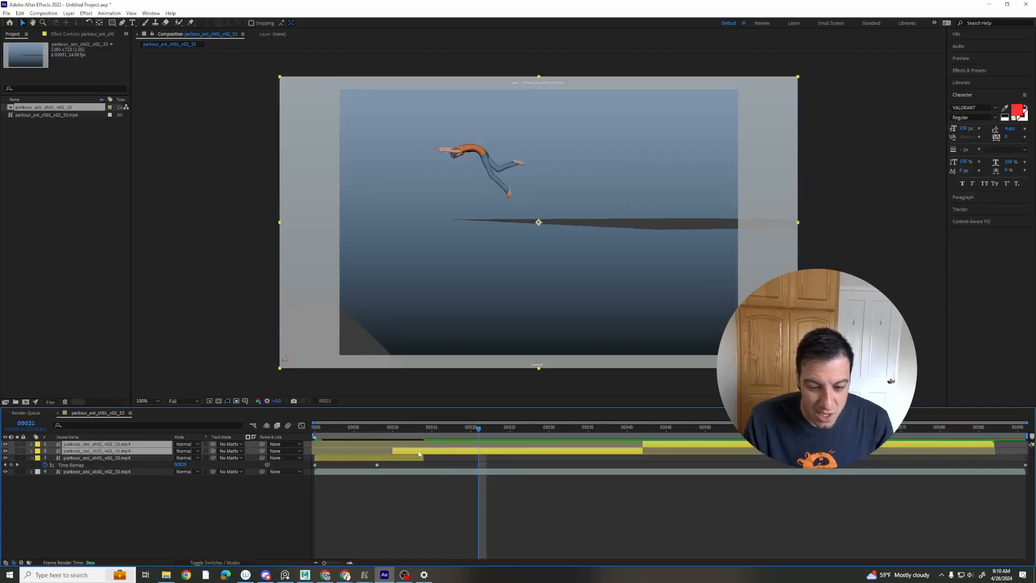
left_click_drag(420, 454, 410, 454)
Step: Replay the timing, shift the end keyframe and both later segments to frame 9, and preview the animation again
key("Home")
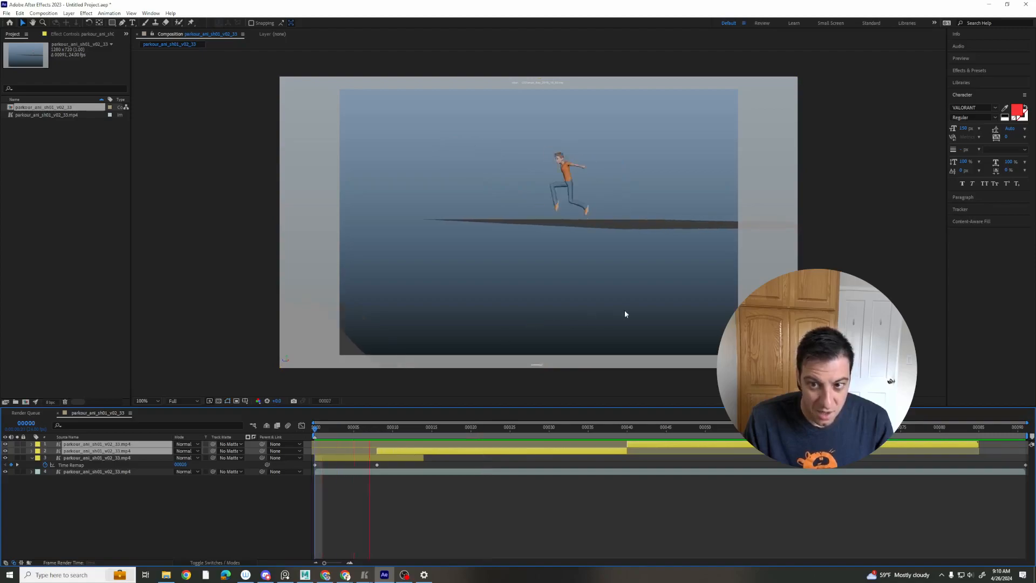
key("space")
left_click_drag(385, 453, 384, 465)
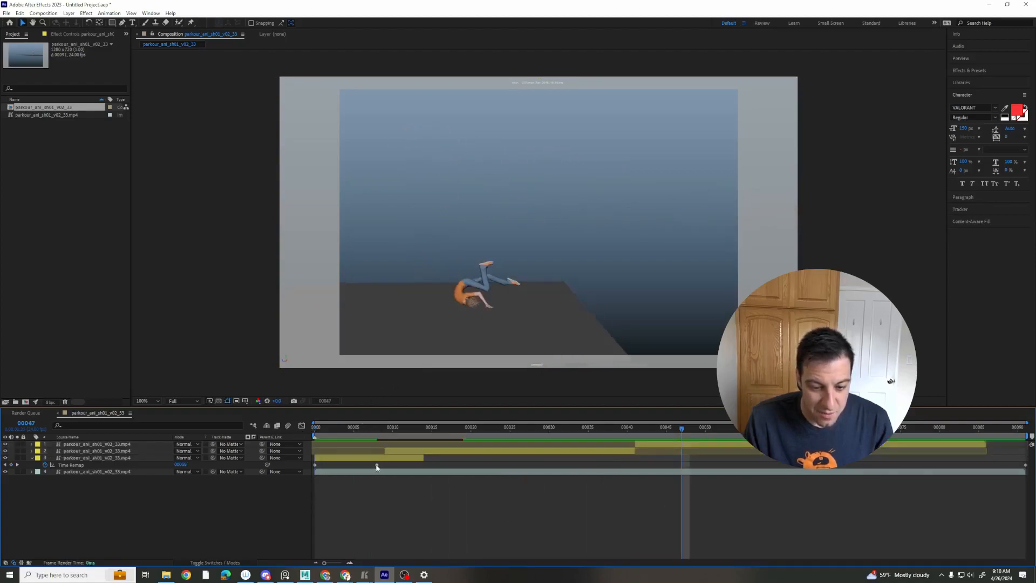
key("space")
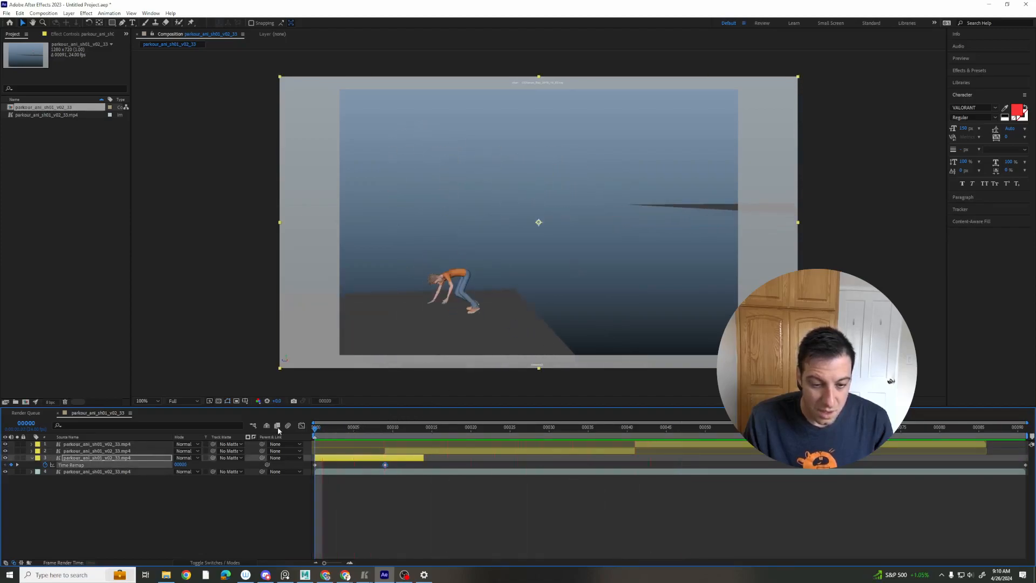
key("space")
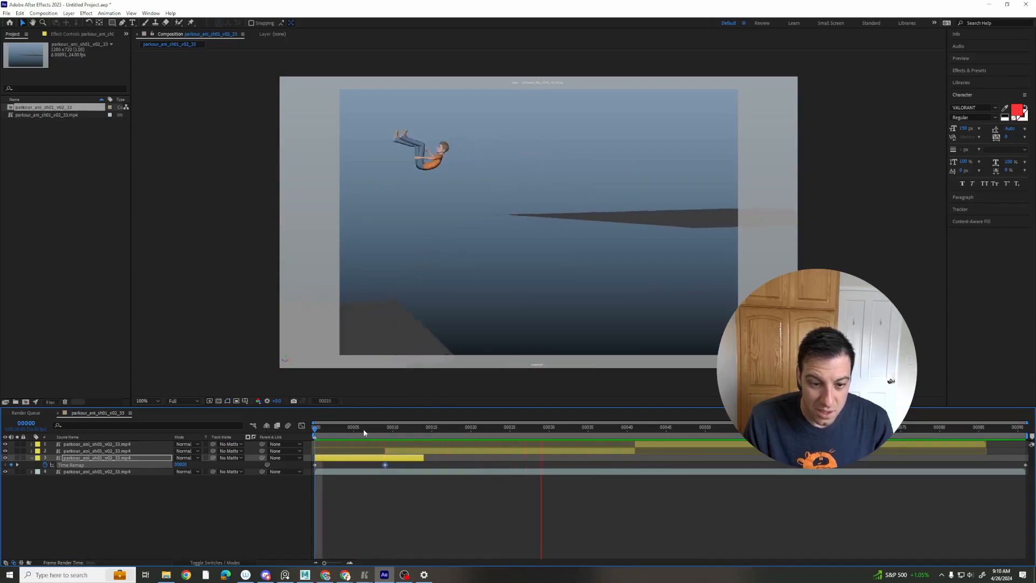
key("space")
key("space")
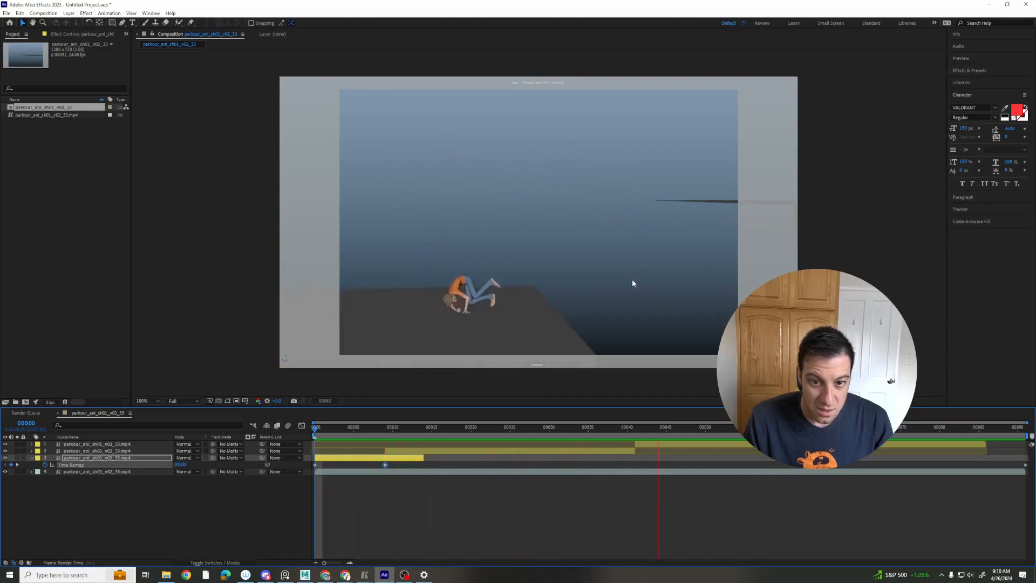
Step: Enable time remapping on the last yellow segment and add a Time Remap keyframe at its start, frame 41
left_click(637, 434)
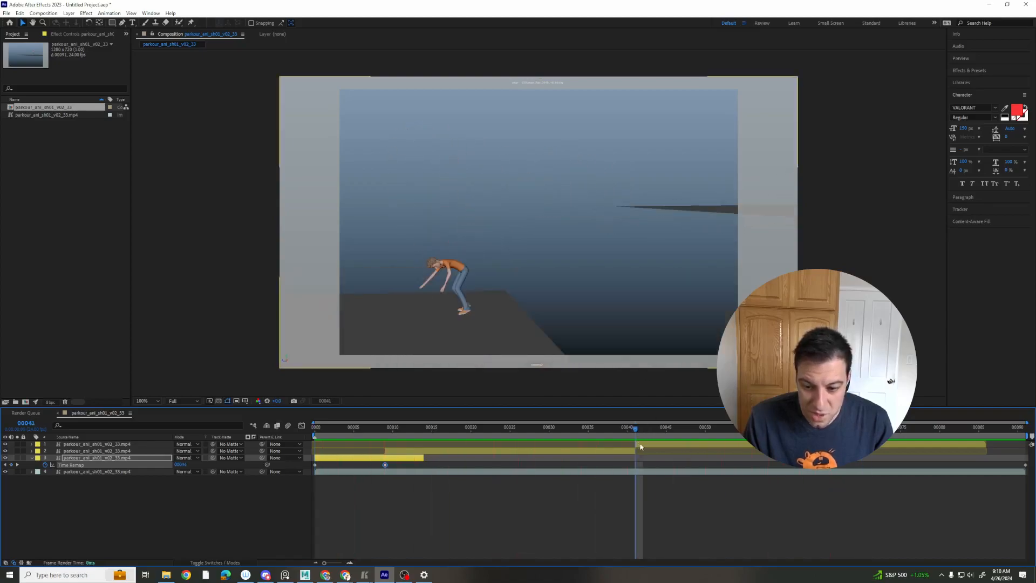
right_click(644, 201)
mouse_move(678, 251)
left_click(768, 251)
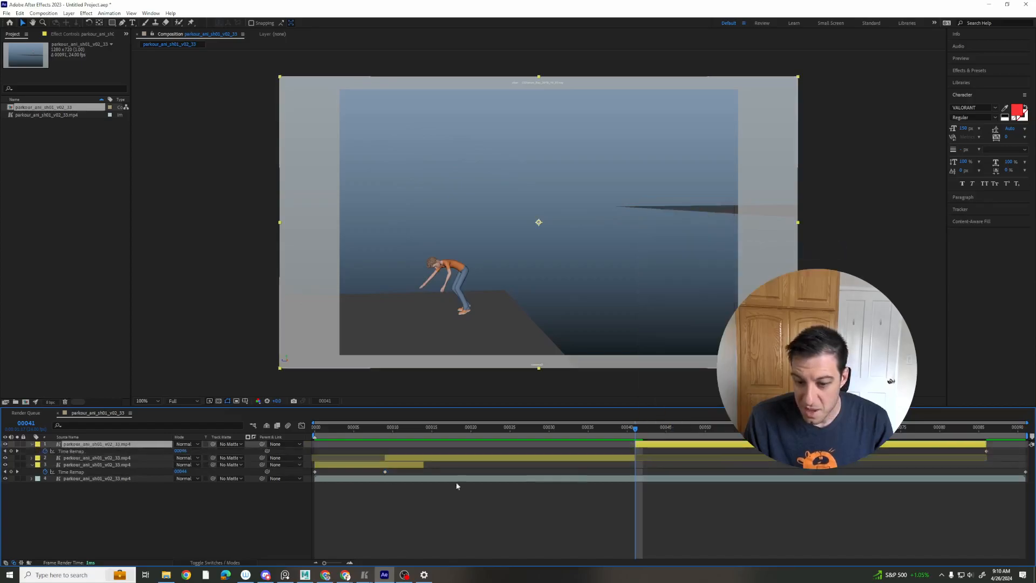
left_click(10, 451)
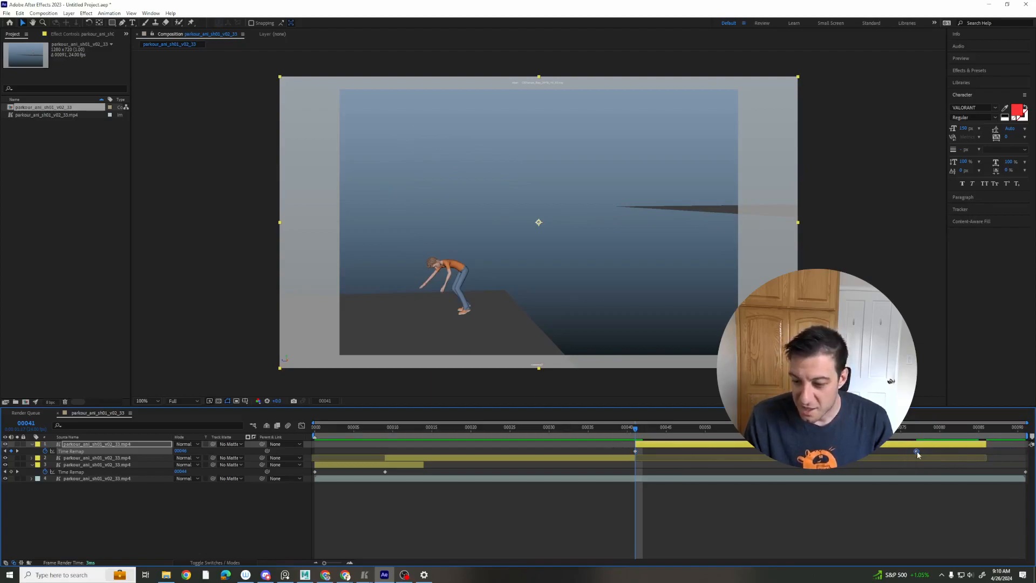
Step: End the work area at about frame 77 and preview the retimed animation from frame 0 and frame 13
left_click_drag(1030, 436, 922, 456)
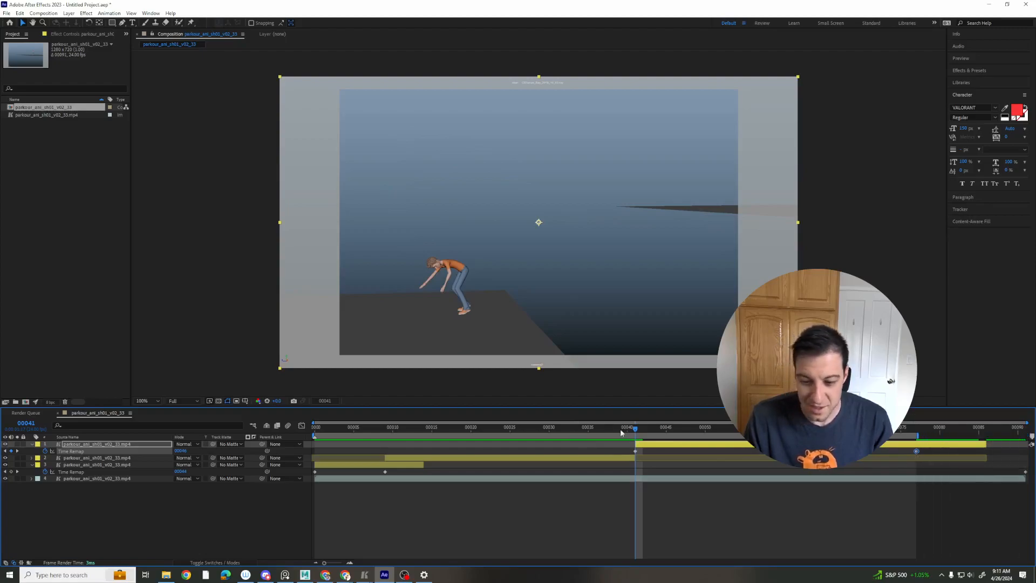
left_click_drag(635, 433, 308, 433)
key("space")
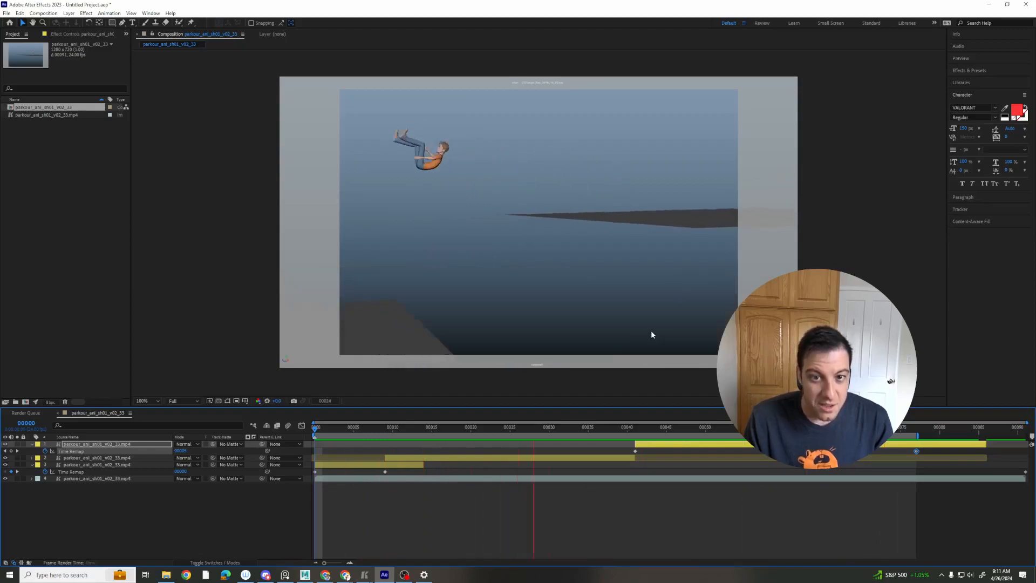
left_click(417, 430)
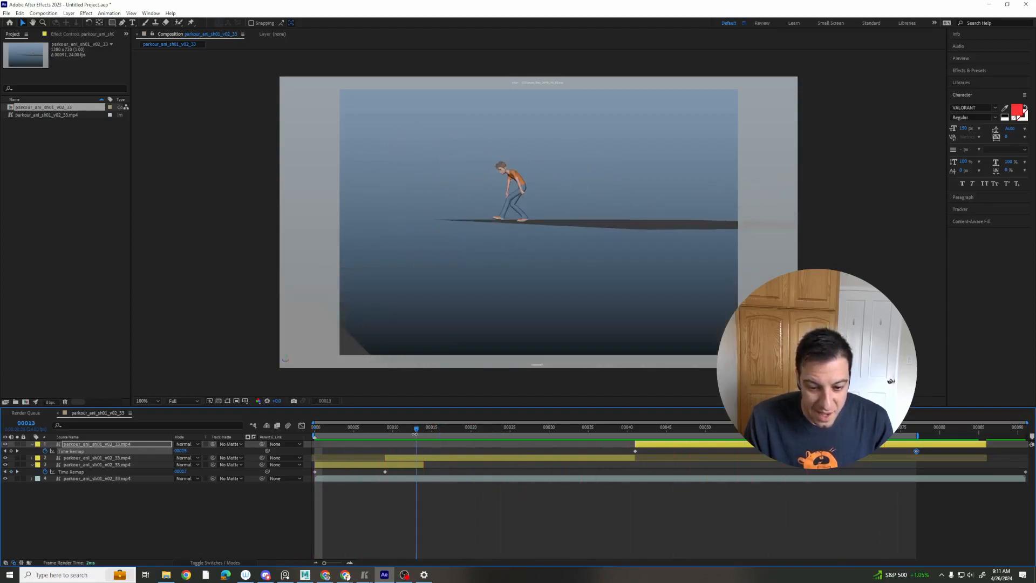
key("space")
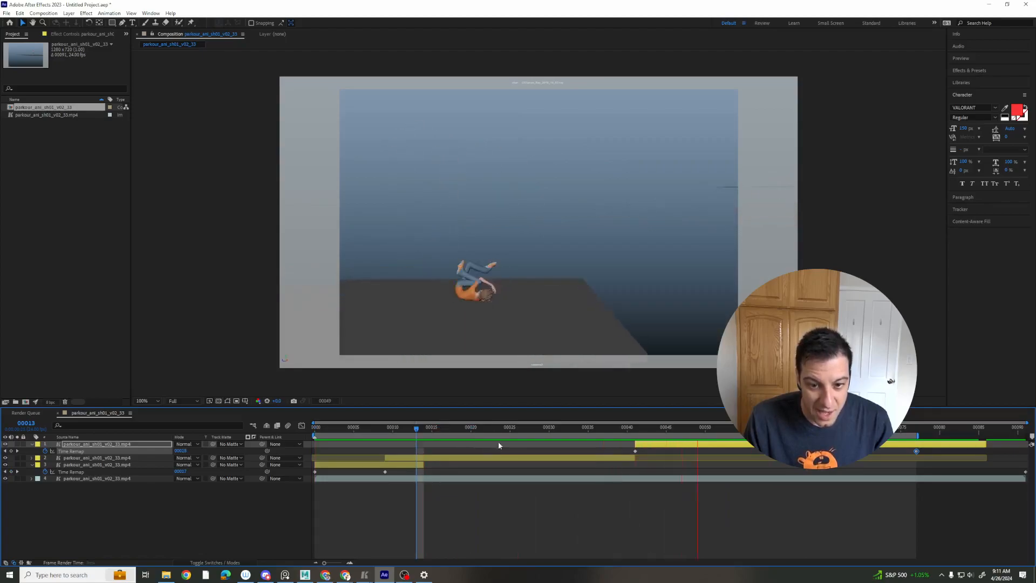
left_click(510, 428)
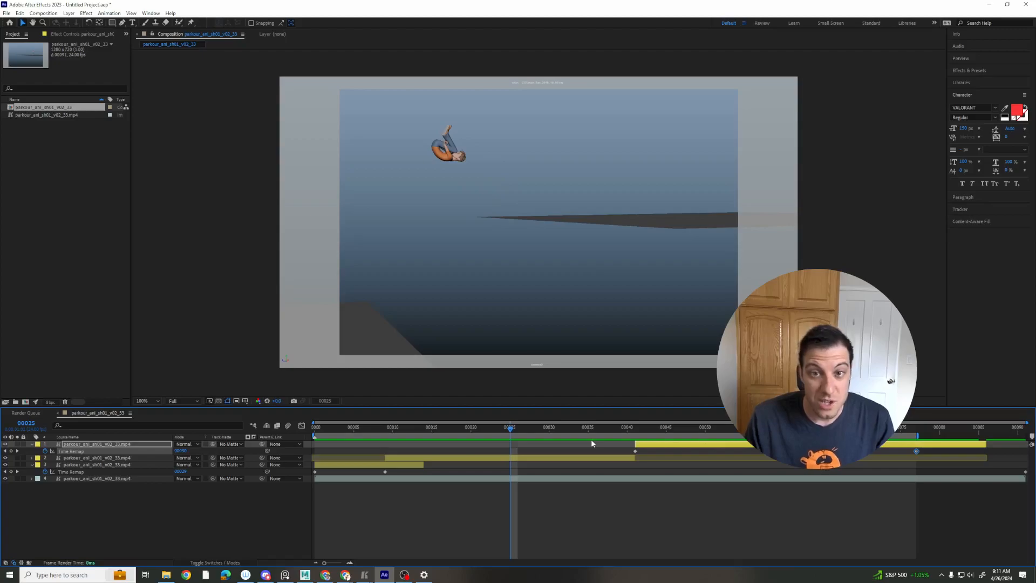
Step: Split the middle yellow segment at frame 29 and slide the new piece and the last segment one frame earlier
mouse_move(517, 431)
left_mouse_down()
mouse_move(534, 430)
mouse_move(474, 445)
mouse_move(551, 441)
mouse_move(524, 442)
mouse_move(534, 442)
left_mouse_up()
left_click(543, 458)
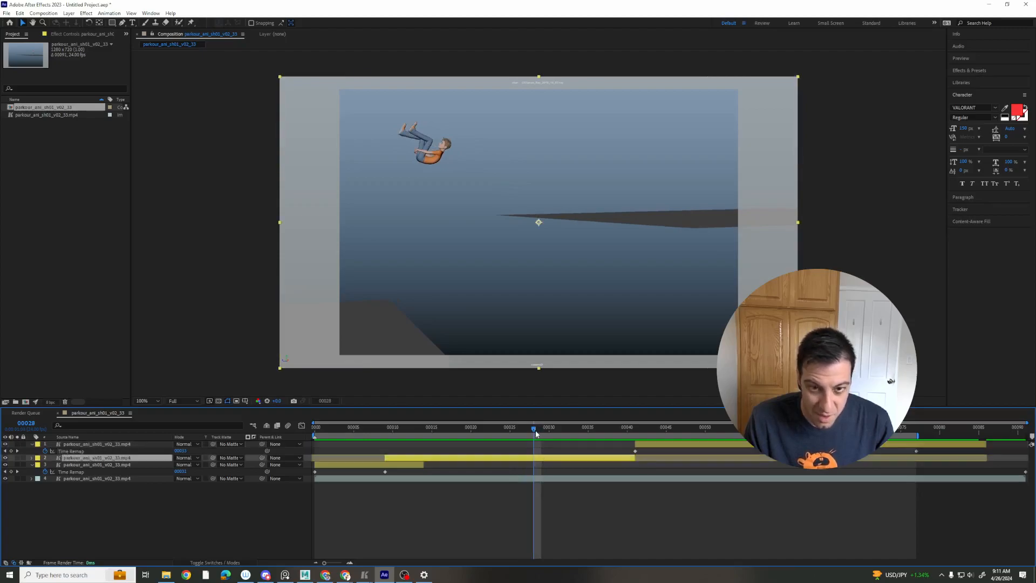
left_click_drag(535, 432, 542, 431)
key("ctrl+shift+d")
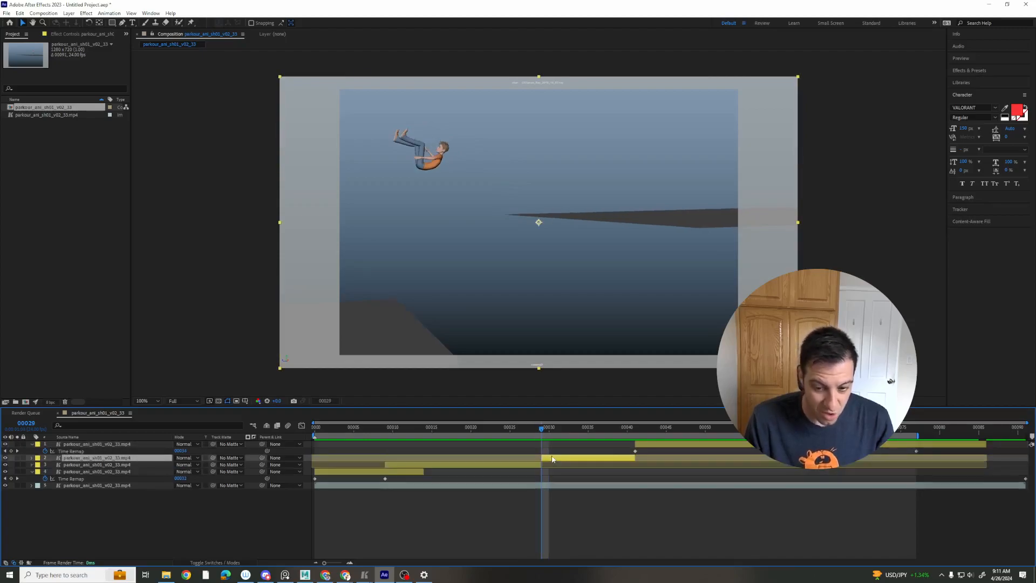
left_click(652, 447, "ctrl")
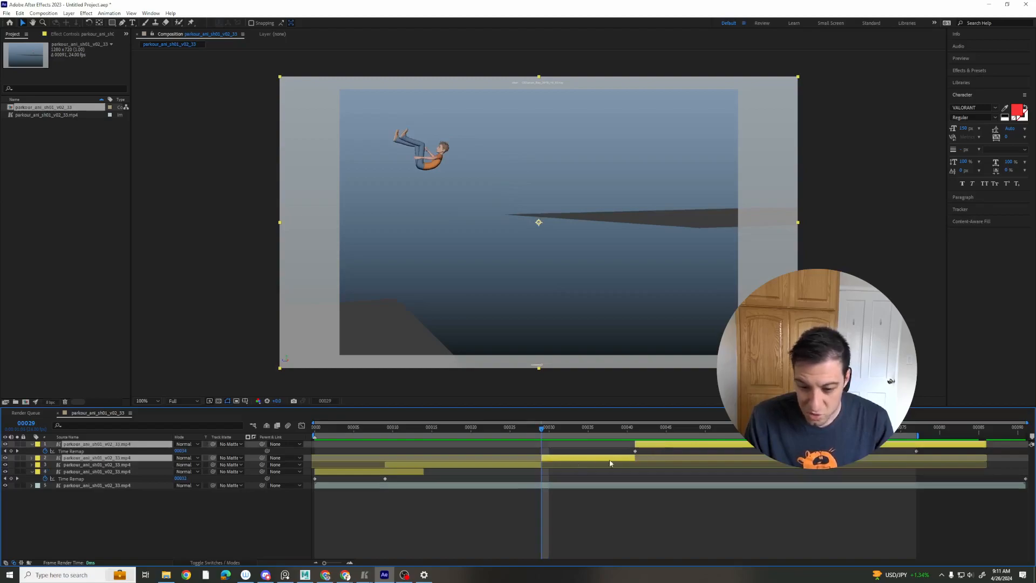
key("alt+Page_Up")
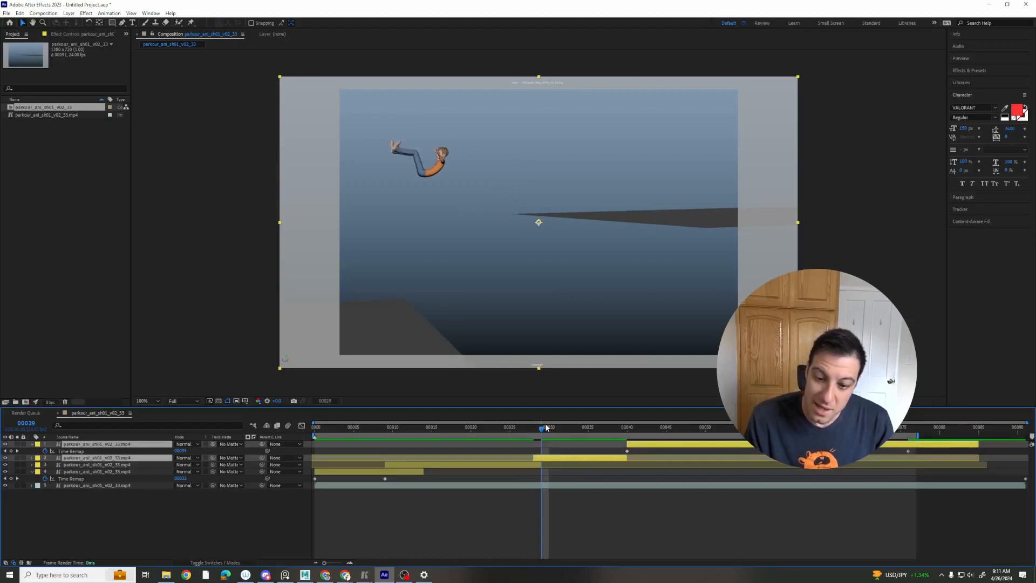
Step: Preview the jump from frame 13, scrub back through the takeoff, and replay it from frame 14
left_click_drag(541, 429, 416, 431)
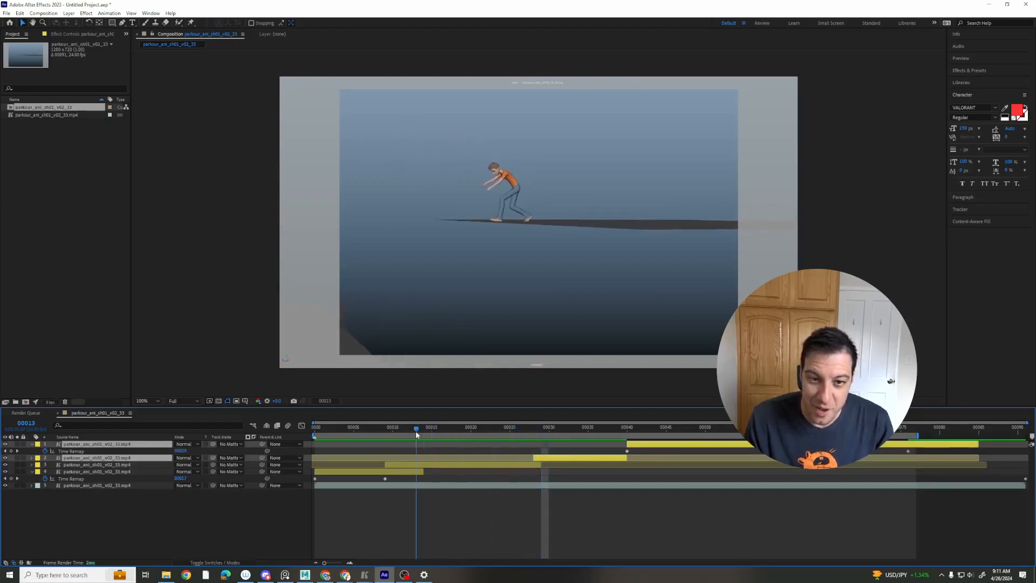
key("space")
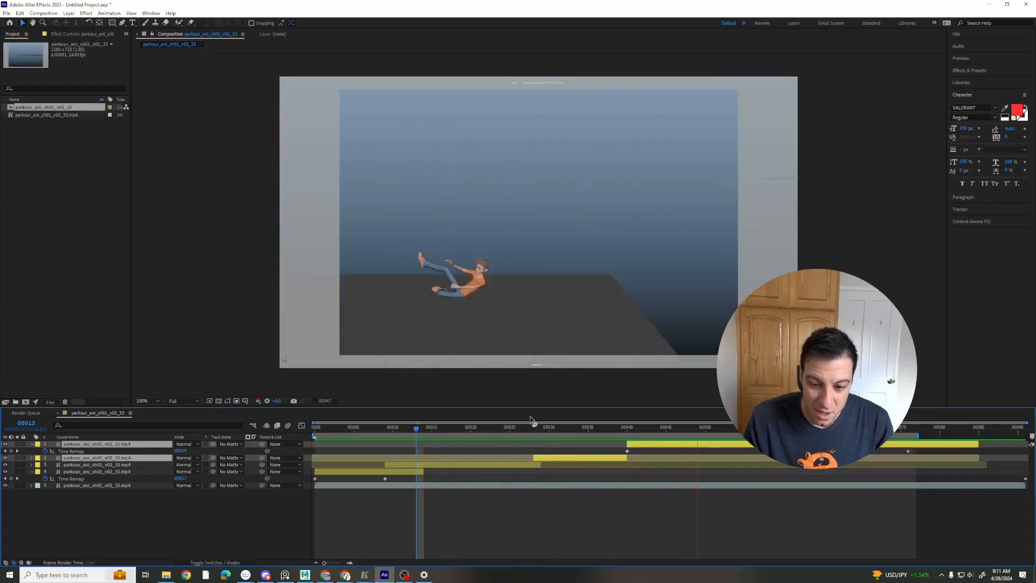
left_click_drag(502, 430, 463, 439)
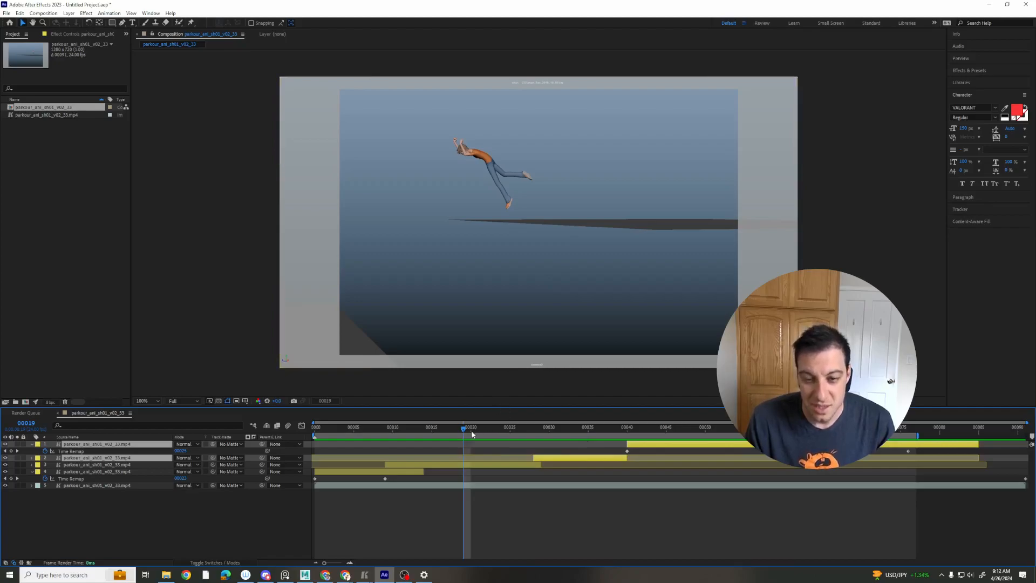
left_click_drag(467, 433, 425, 432)
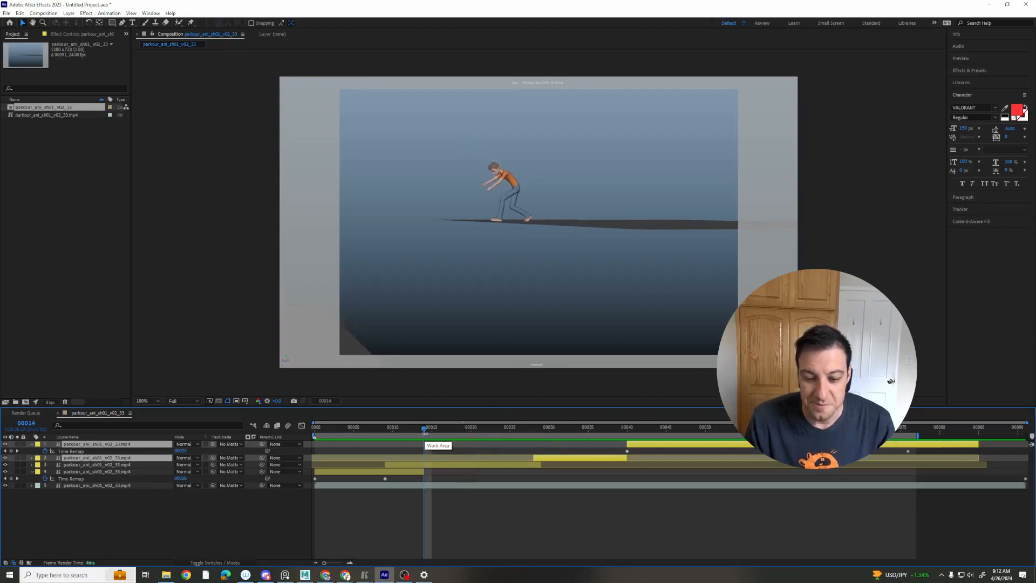
key("space")
key("space")
Step: Split the landing segment at frame 39, slide both following pieces two frames earlier to start at frame 37, and preview from frame 13
left_click_drag(442, 433, 618, 445)
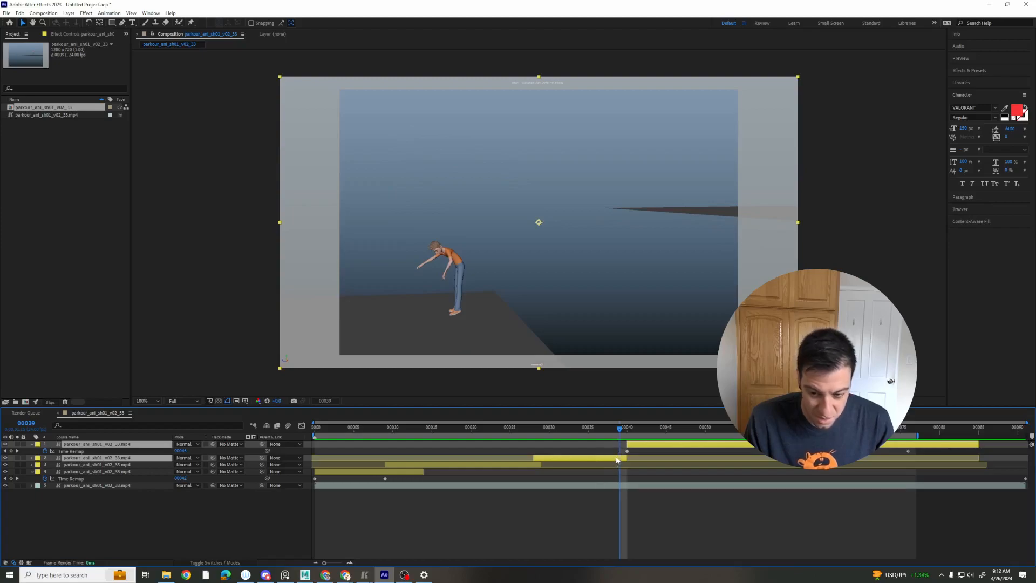
key("ctrl+shift+d")
left_click(635, 446, "shift")
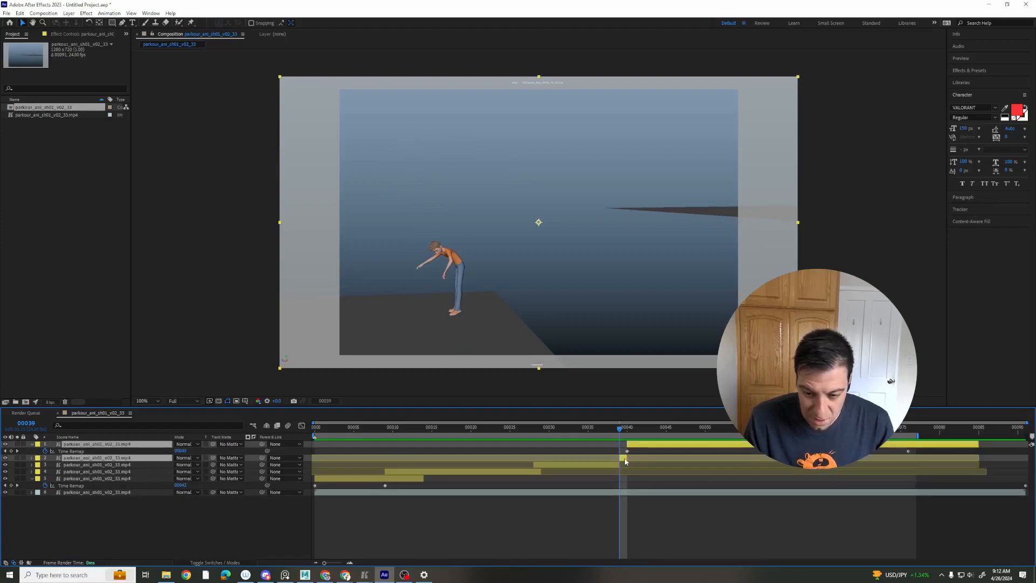
left_click_drag(624, 461, 417, 430)
key("space")
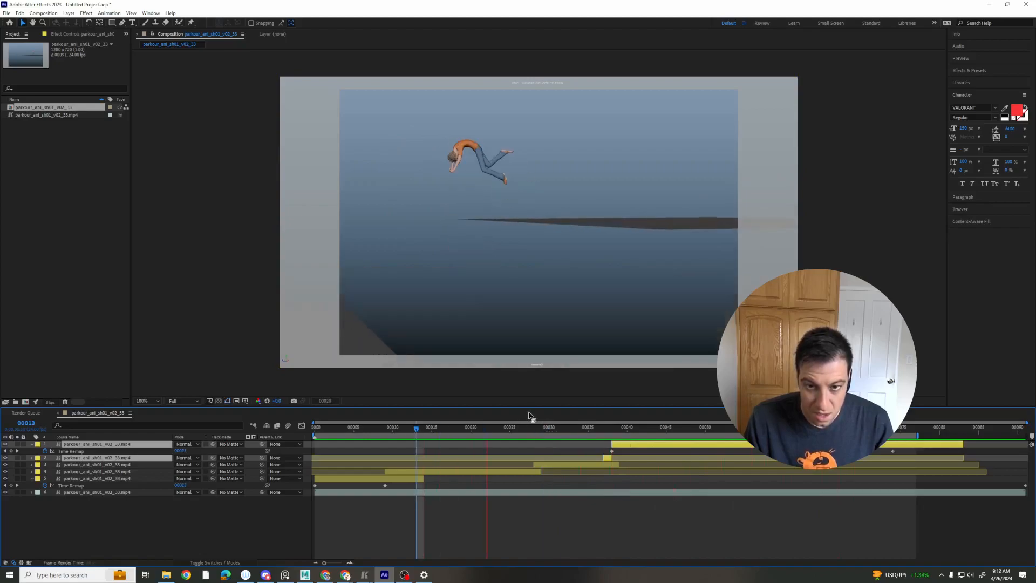
Step: Try splitting the landing segment at frame 35 and deleting the part after the cut, and undo both edits
mouse_move(581, 428)
left_mouse_down()
mouse_move(603, 432)
mouse_move(590, 435)
left_mouse_up()
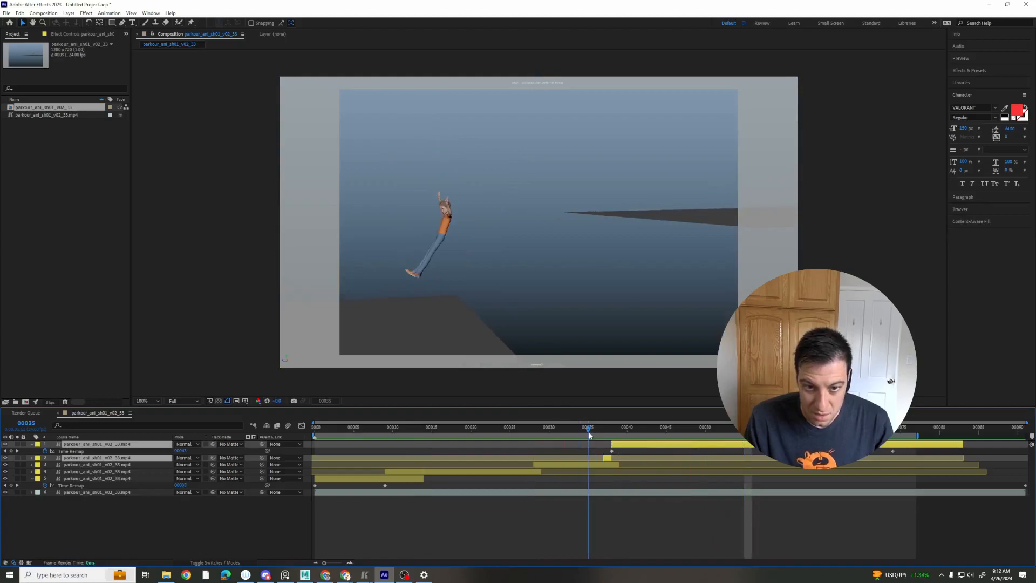
left_click(596, 466)
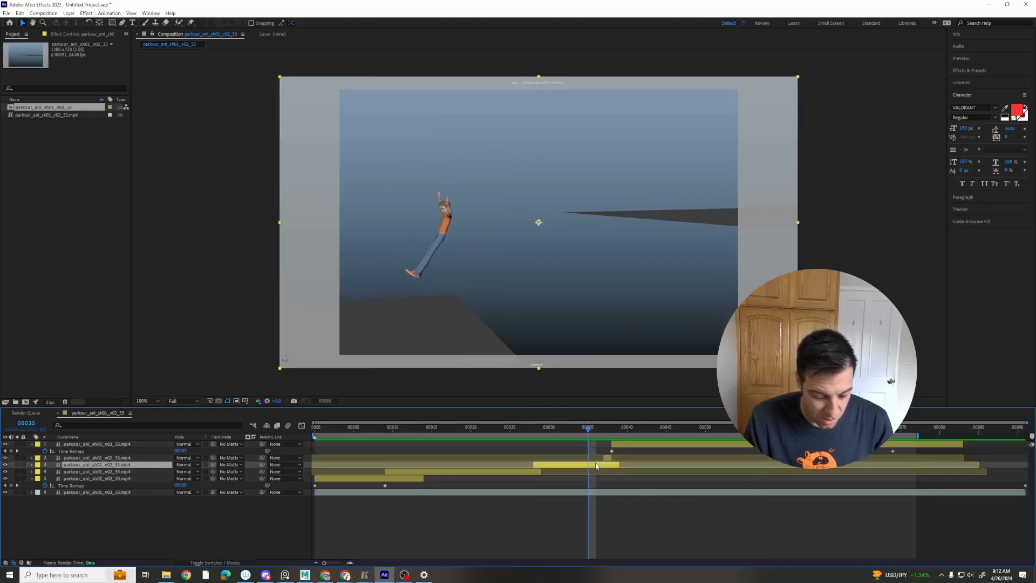
key("ctrl+shift+d")
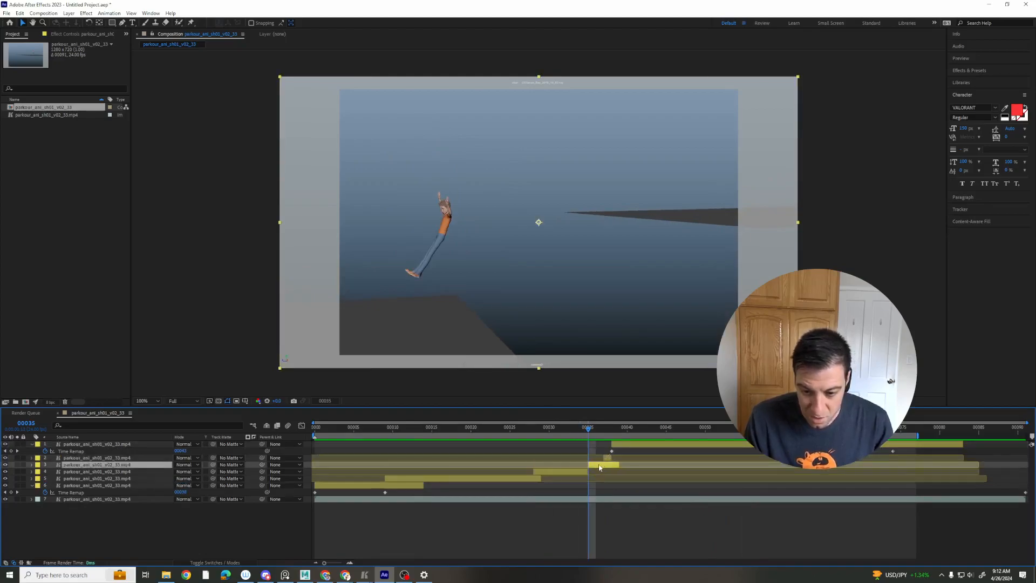
key("Delete")
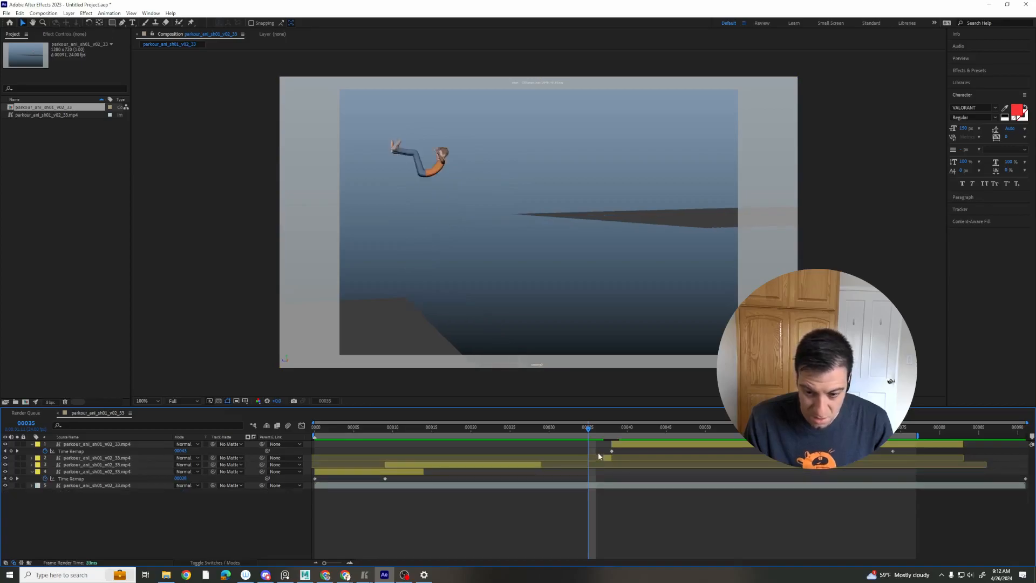
key("ctrl+z")
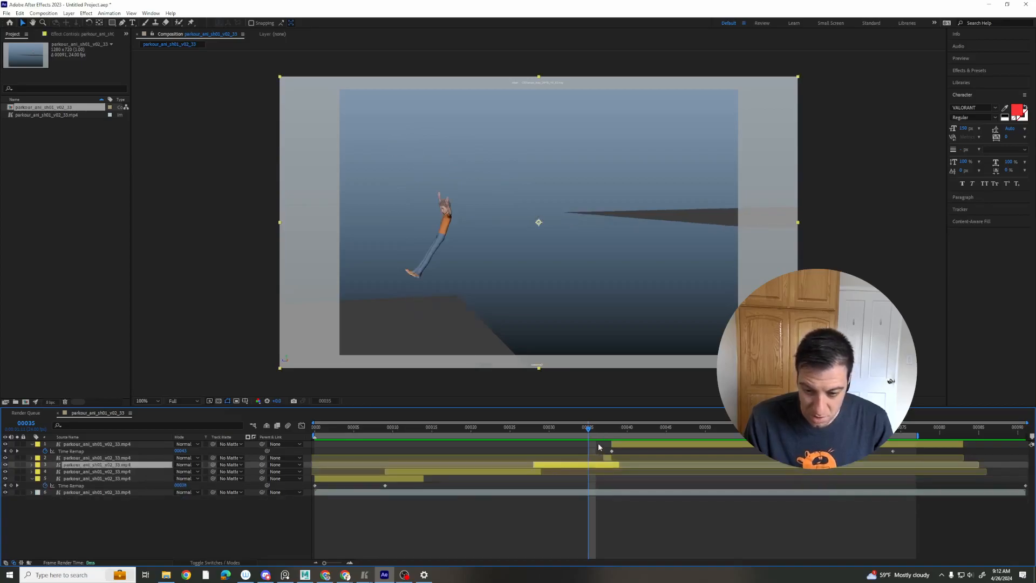
key("ctrl+z")
left_click_drag(619, 460, 589, 439)
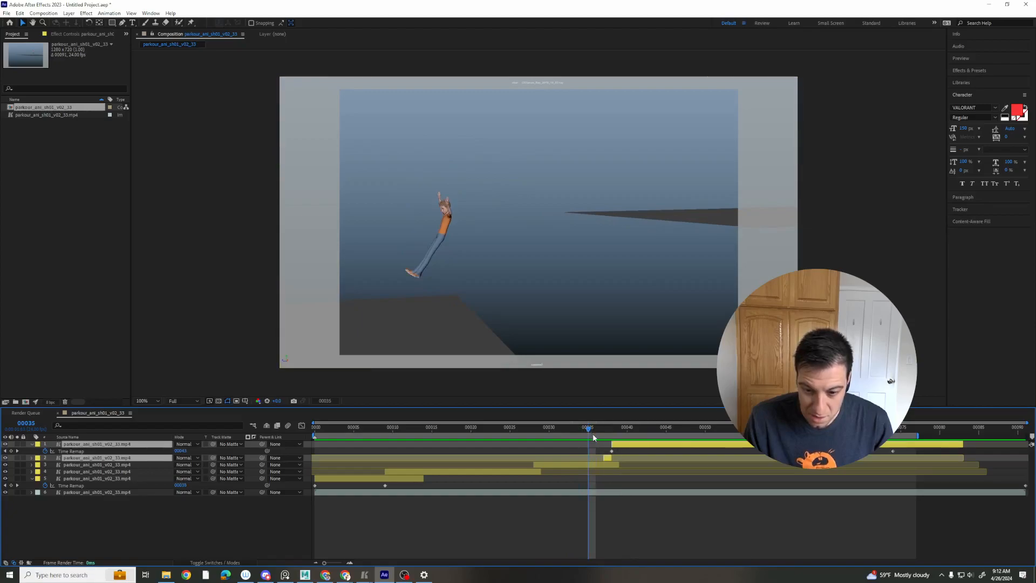
Step: Split the landing segment at frame 36 and slide the three following pieces one frame earlier to start at frame 35
left_click_drag(594, 437, 597, 438)
left_click(602, 467)
key("ctrl+shift+d")
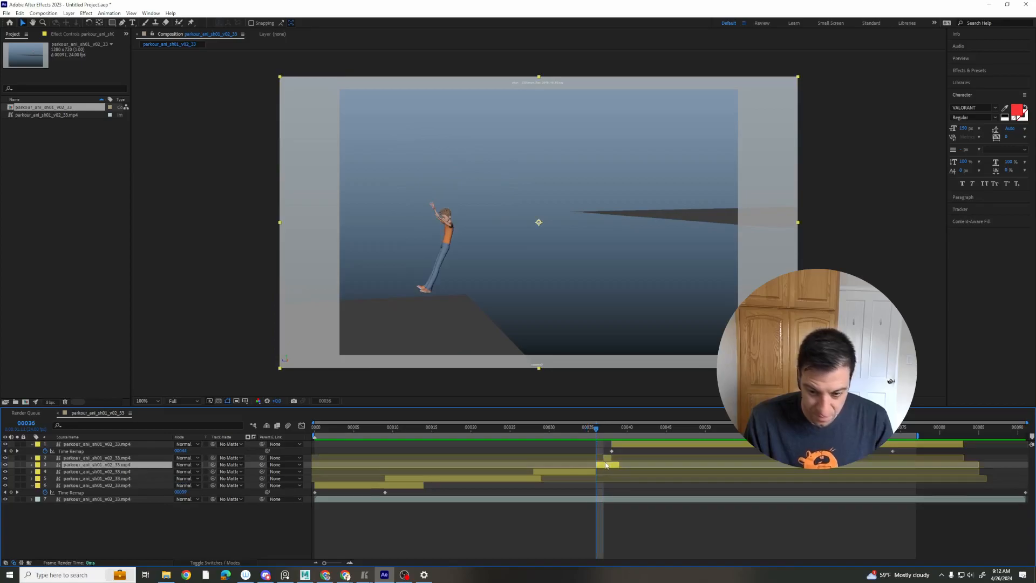
left_click(622, 446, "shift")
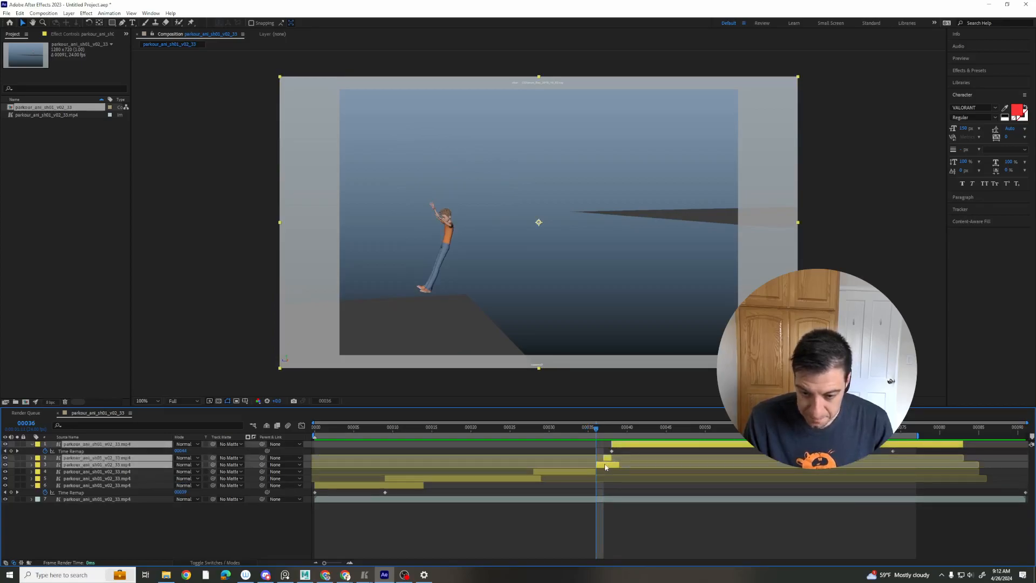
left_click_drag(606, 468, 597, 468)
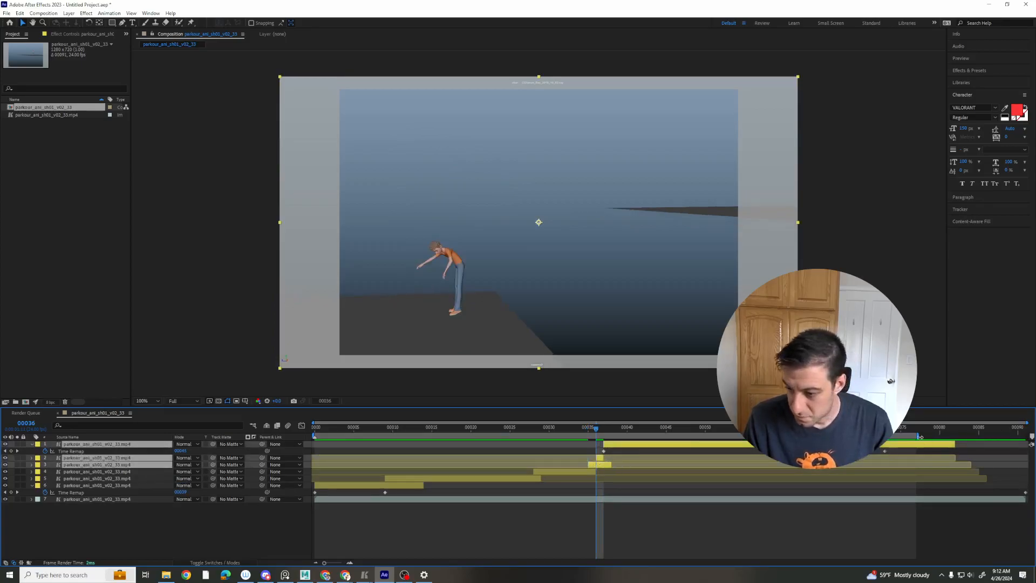
Step: Preview the timing from frame 0, shift the last two yellow segments one frame later, and stop playback at frame 37
left_click_drag(594, 426, 316, 429)
key("space")
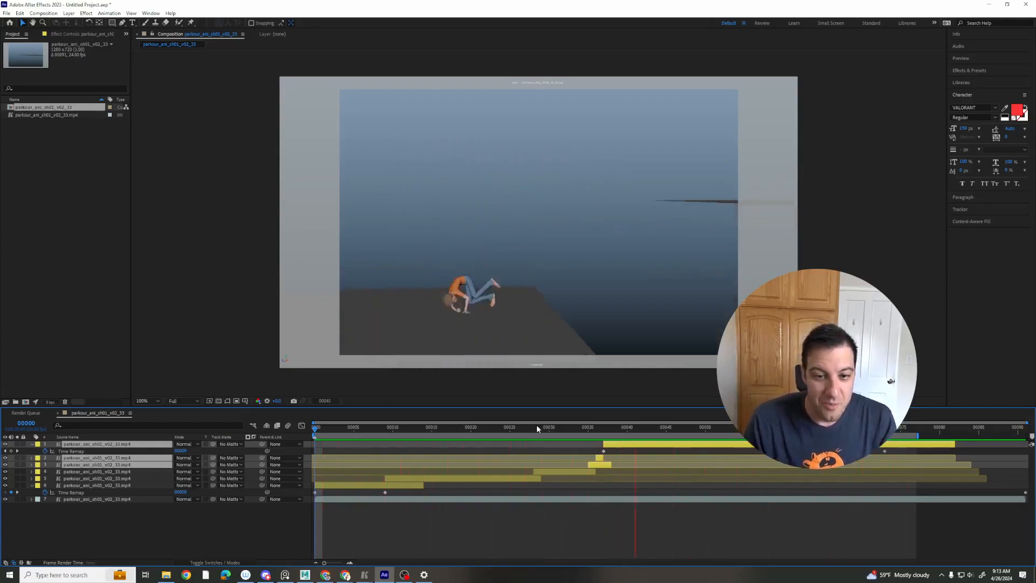
left_click(600, 458)
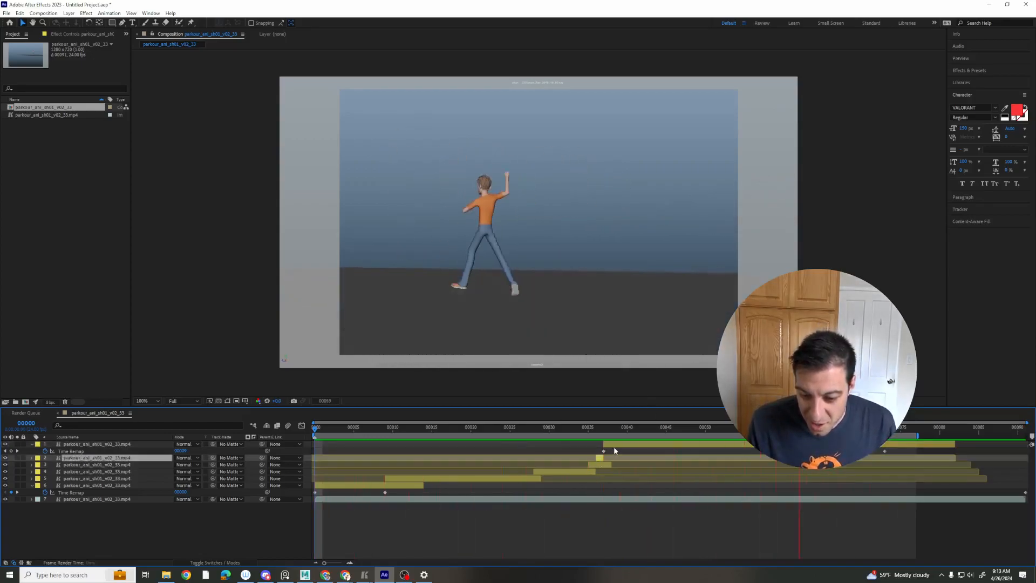
left_click(615, 445, "shift")
left_click_drag(604, 460, 622, 460)
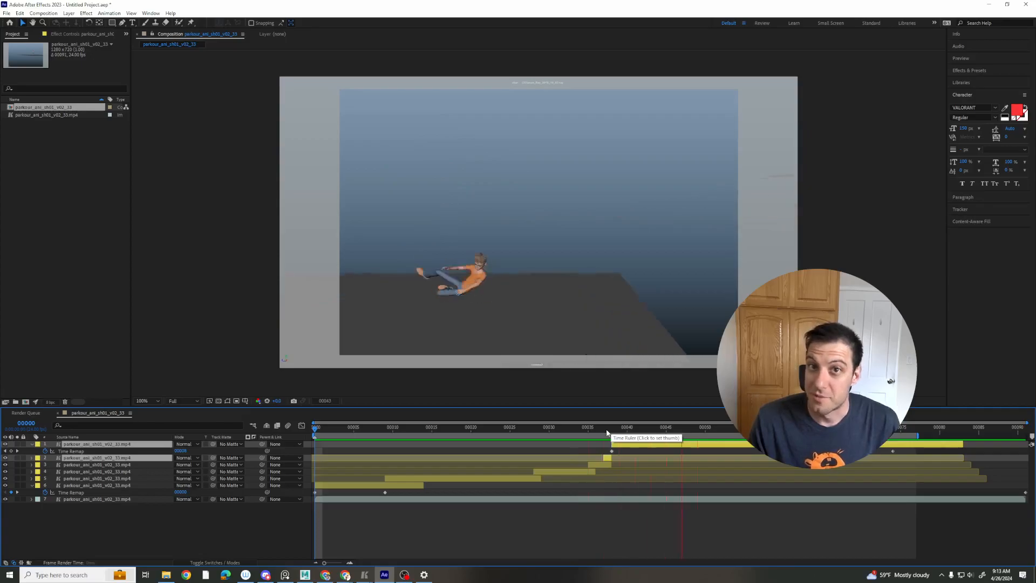
left_click(606, 429)
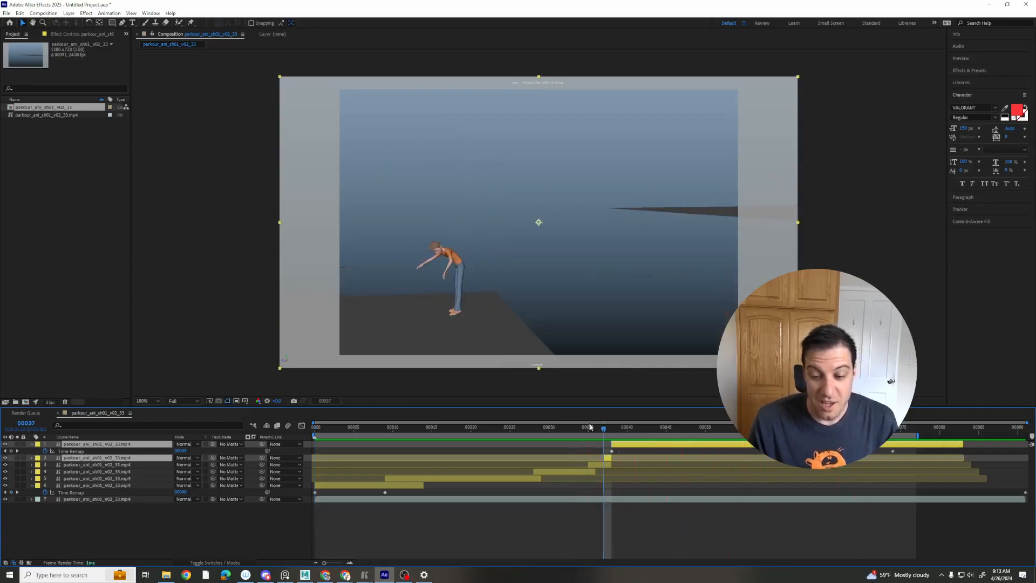
Step: Hide all six yellow segments and, from frame 0, reset the work area to the full composition length
left_click(72, 486)
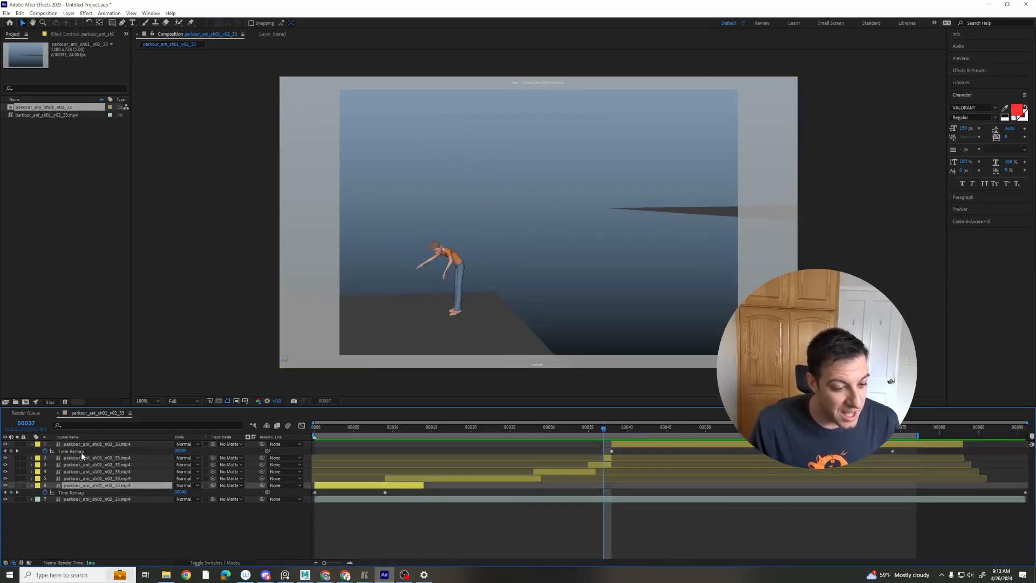
left_click(85, 446, "shift")
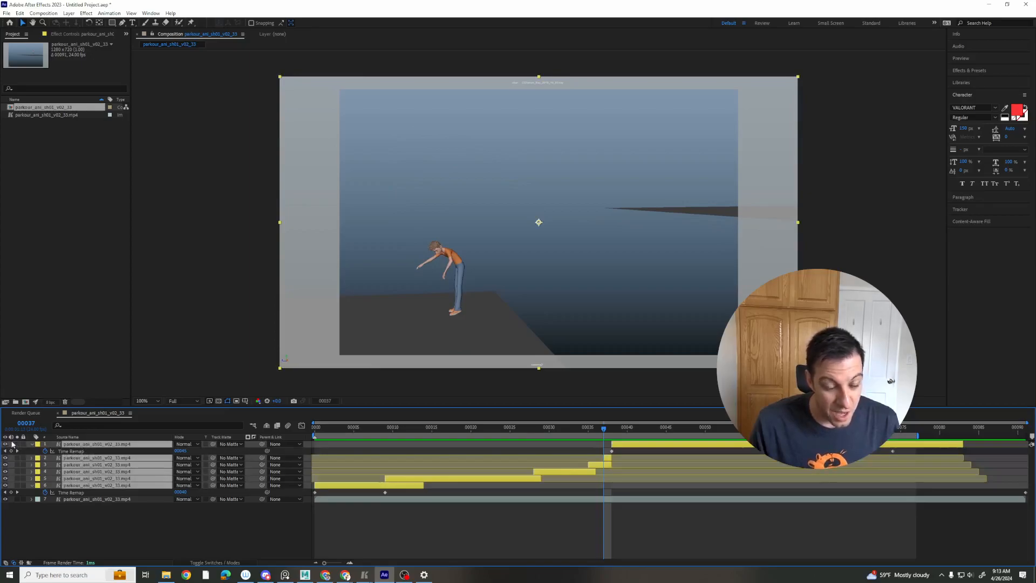
left_click(322, 428)
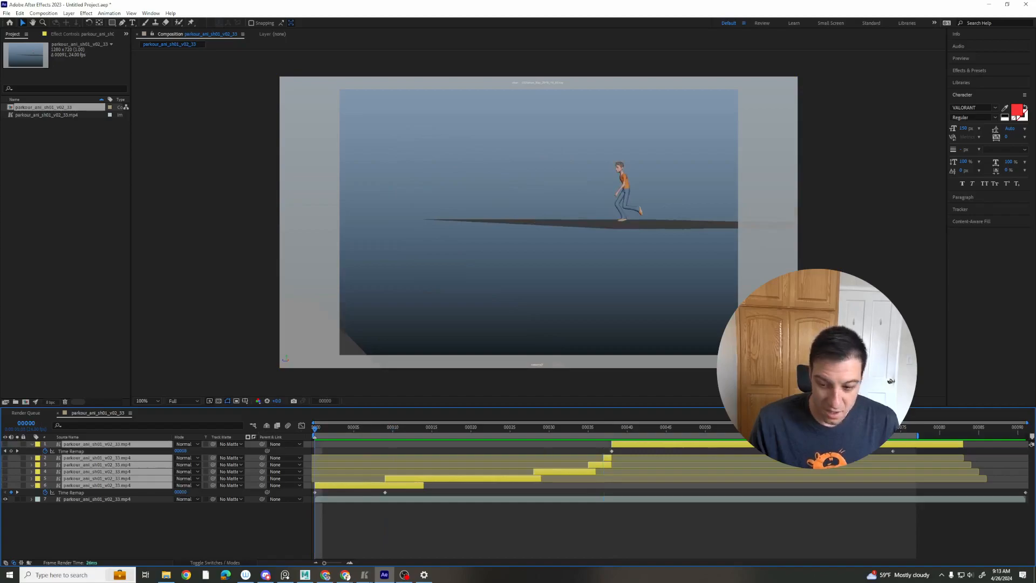
double_click(684, 436)
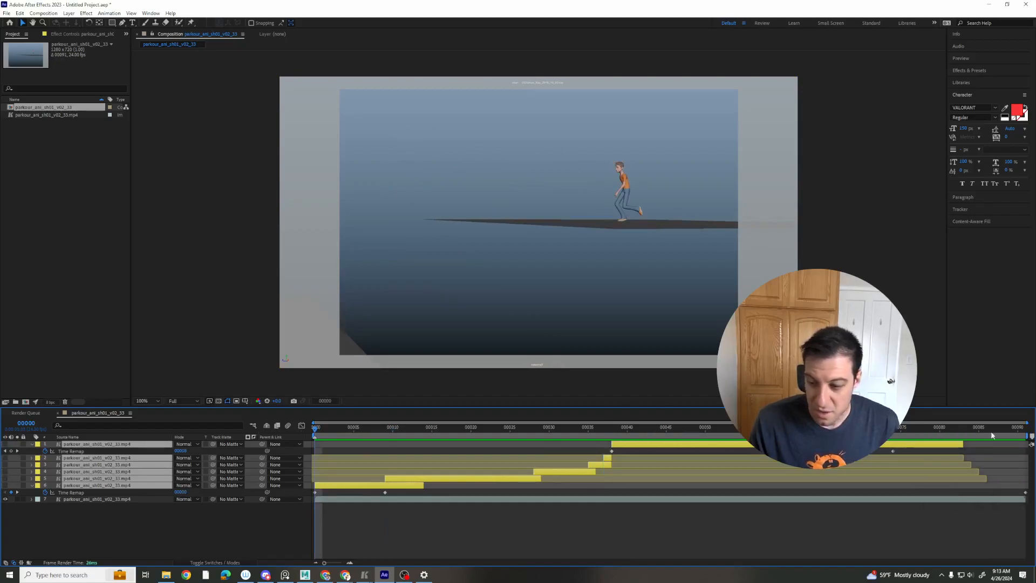
Step: Extend only the last yellow segment to the end of the composition and play the original clip from frame 0
left_click_drag(967, 445, 1032, 446)
key("ctrl+z")
left_click(998, 457)
left_click_drag(963, 444, 1026, 441)
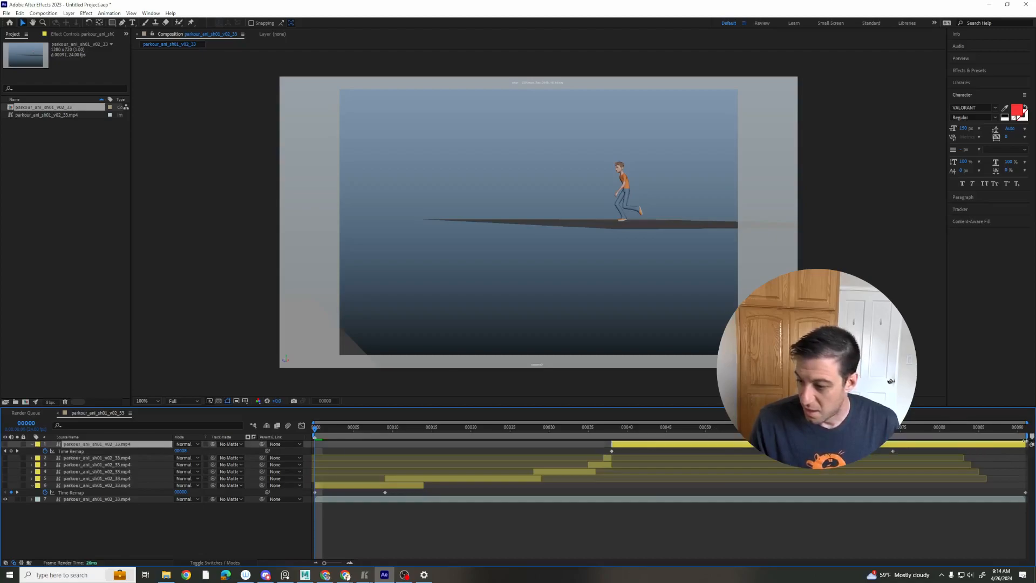
key("space")
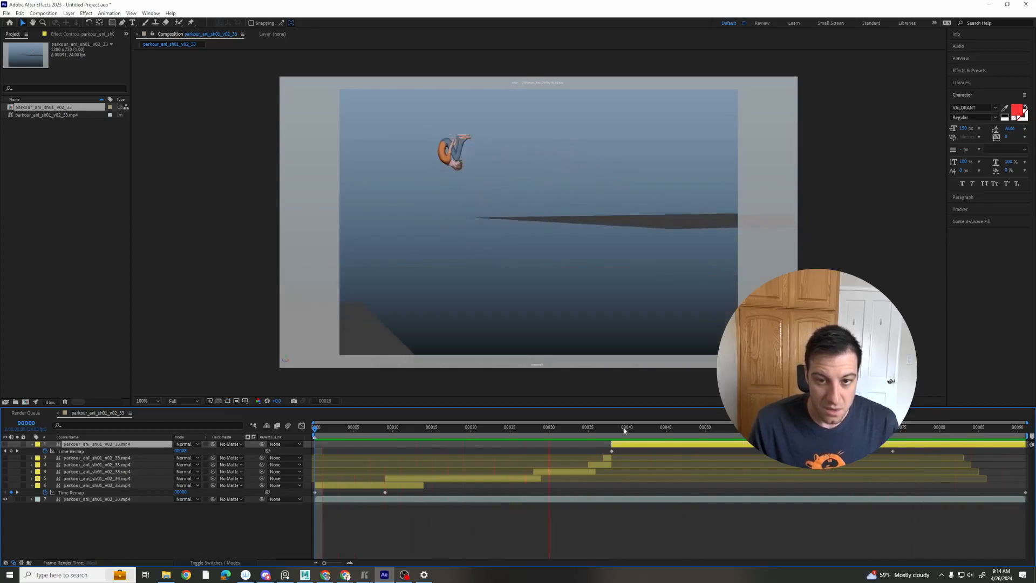
Step: Show all six yellow segments again and move the playhead to frame 25
left_click(95, 485, "shift")
left_click(5, 485)
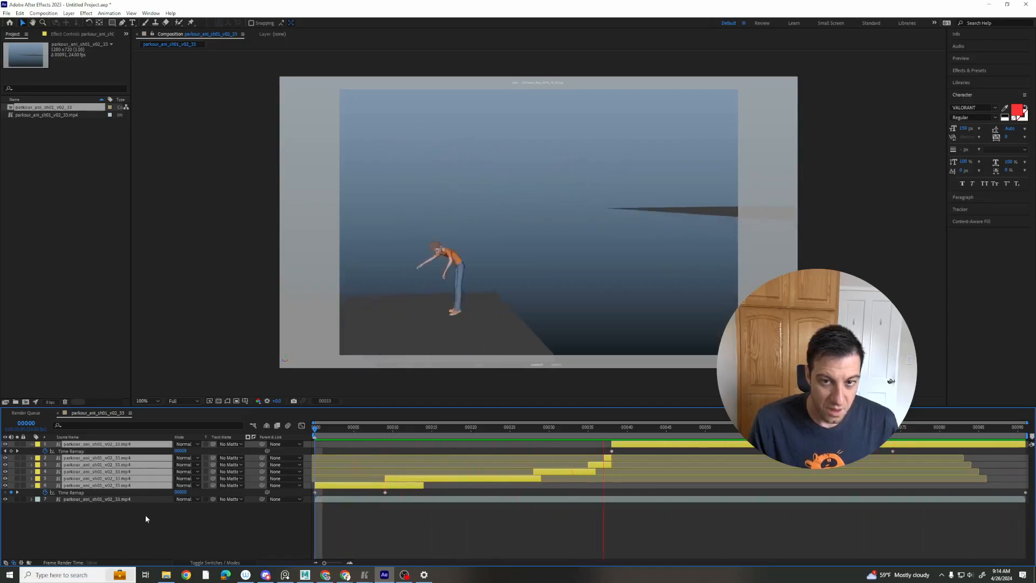
left_click_drag(475, 426, 510, 432)
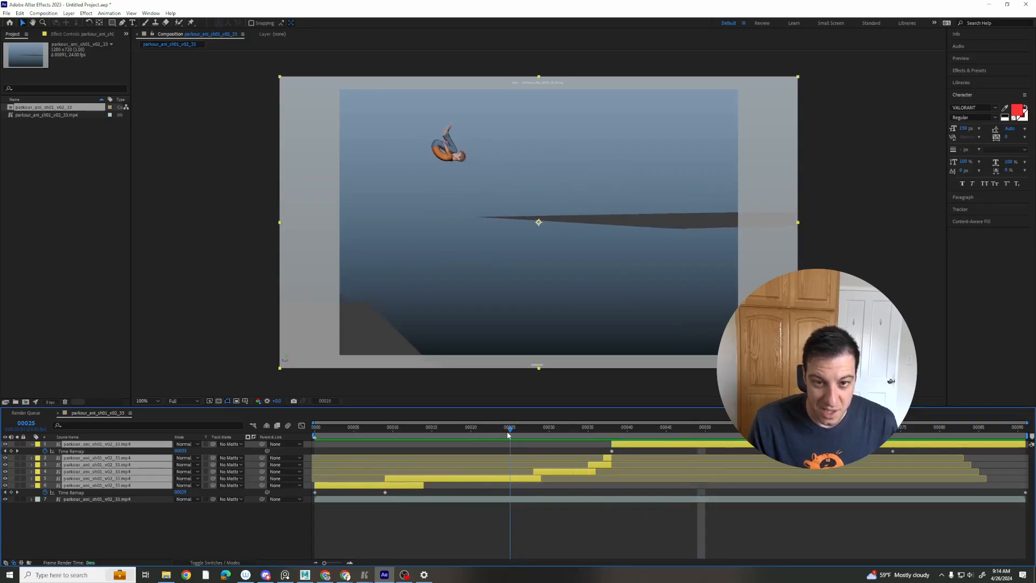
Step: Split the yellow segment that begins at frame 9 at frame 25, and slide the new piece and all following segments one frame later
left_click(510, 489)
left_click(515, 482)
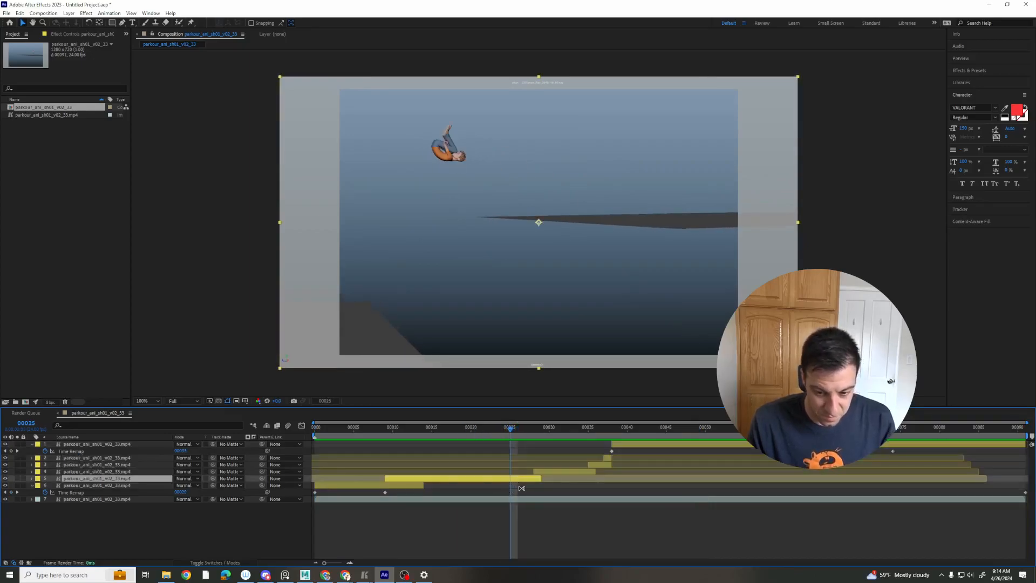
key("ctrl+shift+d")
left_click_drag(629, 449, 545, 482)
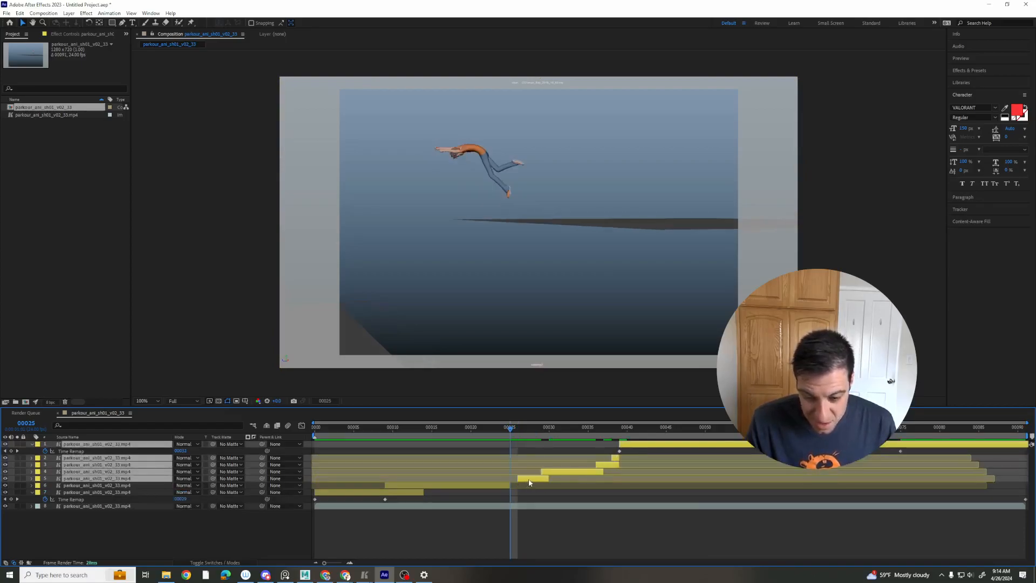
Step: Duplicate the piece starting at frame 26 and slide the copy one frame earlier to fill the gap at frame 25
mouse_move(509, 426)
left_mouse_down()
mouse_move(497, 430)
mouse_move(509, 437)
left_mouse_up()
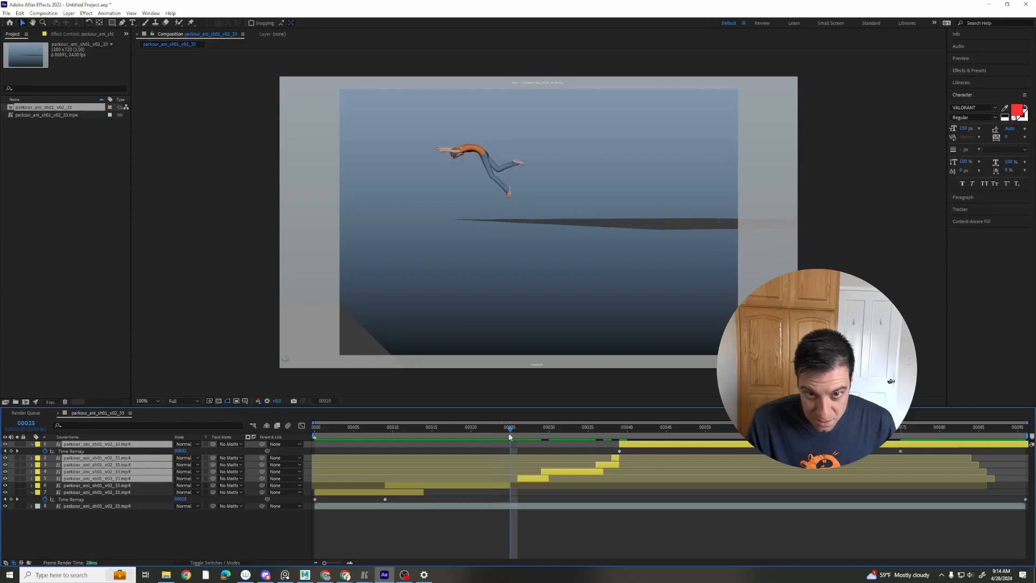
left_click(527, 479)
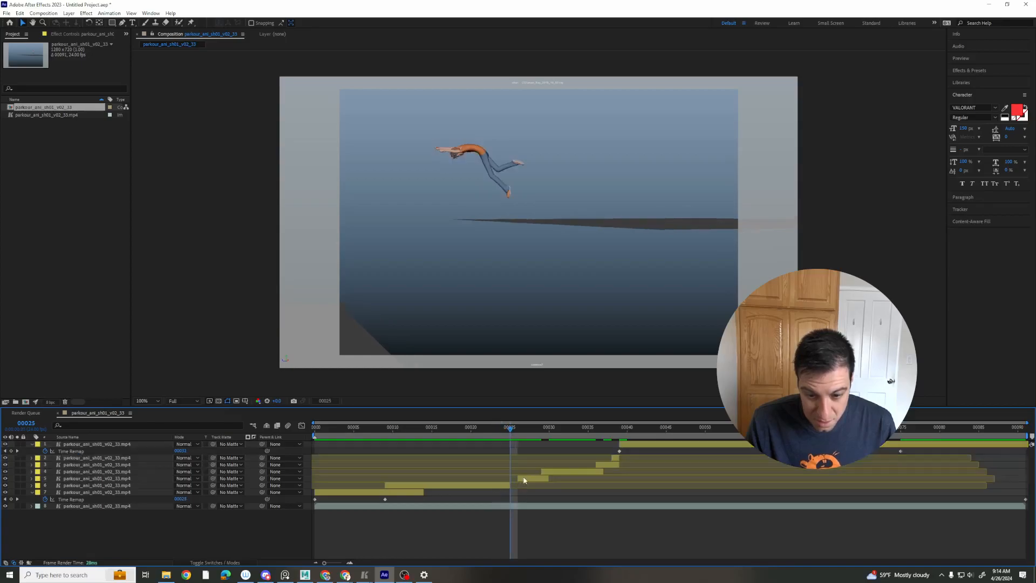
key("ctrl+d")
left_click_drag(529, 485, 521, 488)
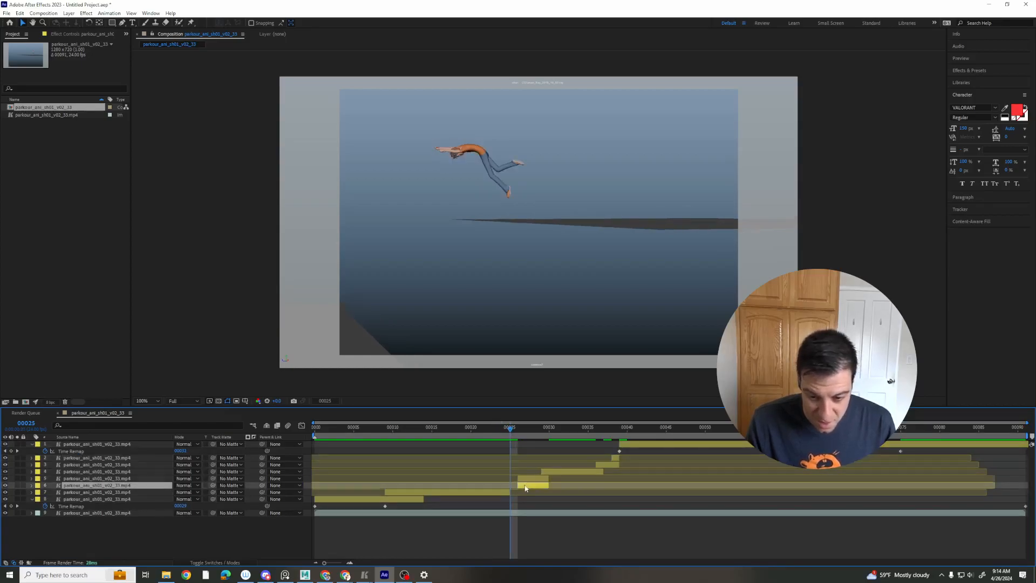
Step: Preview the retimed jump, set the playhead at frame 22 during playback, and stop the preview
key("space")
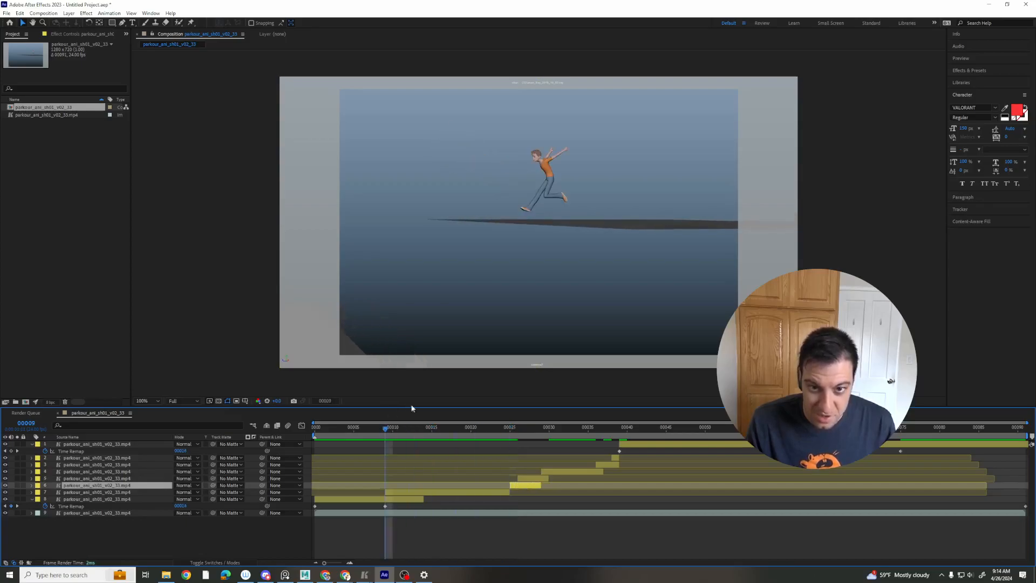
left_click(485, 428)
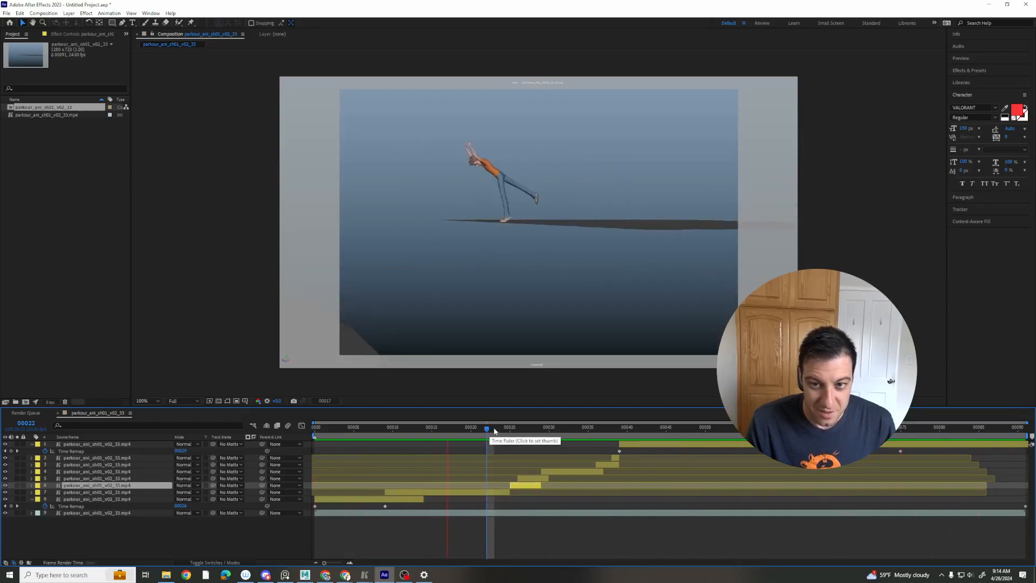
key("space")
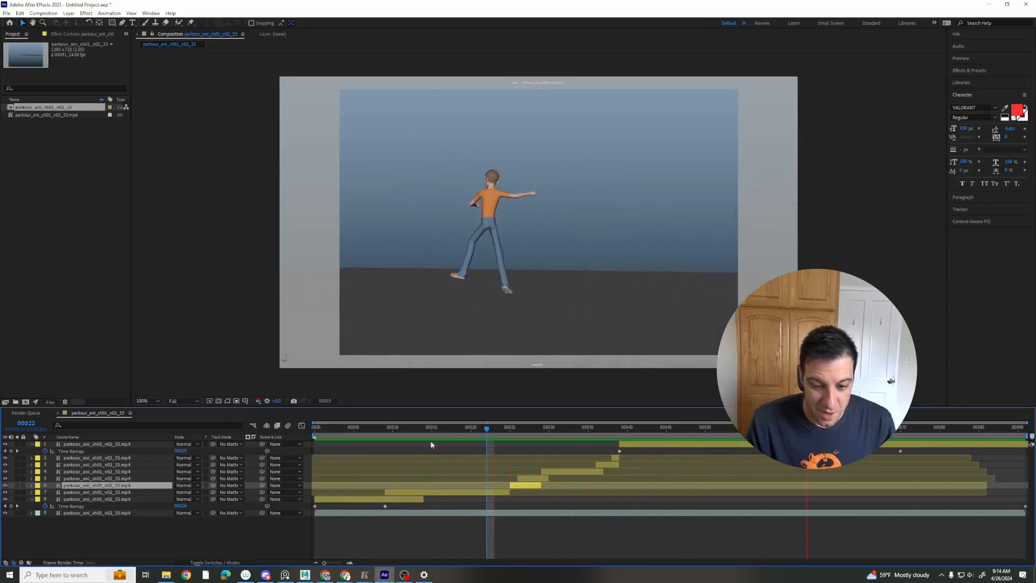
Step: Hide all seven yellow segments to reveal the original clip
left_click(102, 499)
left_click(86, 445, "shift")
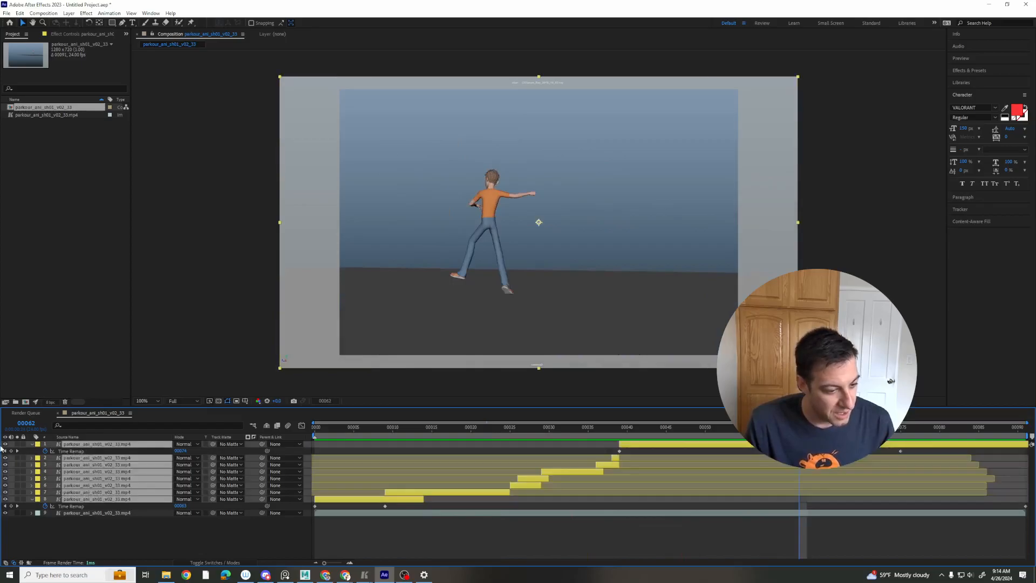
left_click_drag(6, 446, 5, 499)
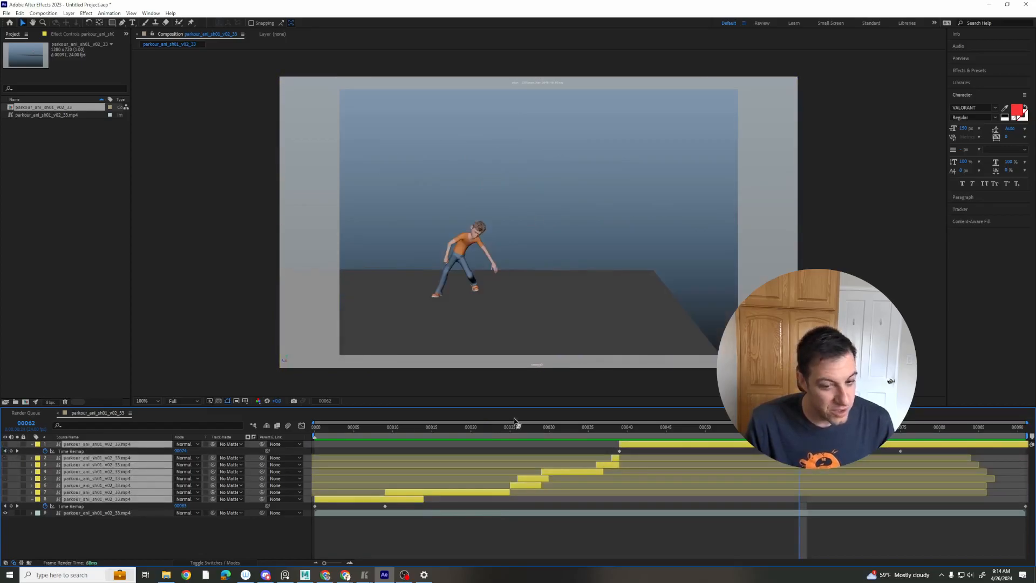
Step: Split the original clip layer at frame 12 and open the Time commands for its first part
left_click(391, 429)
mouse_move(390, 428)
left_mouse_down()
mouse_move(361, 429)
mouse_move(409, 429)
left_mouse_up()
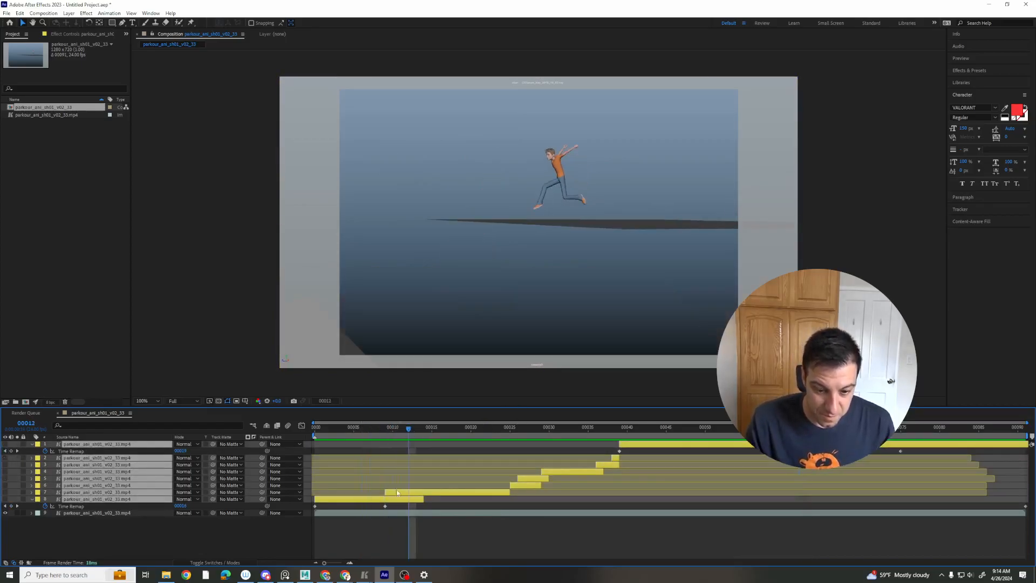
left_click(400, 514)
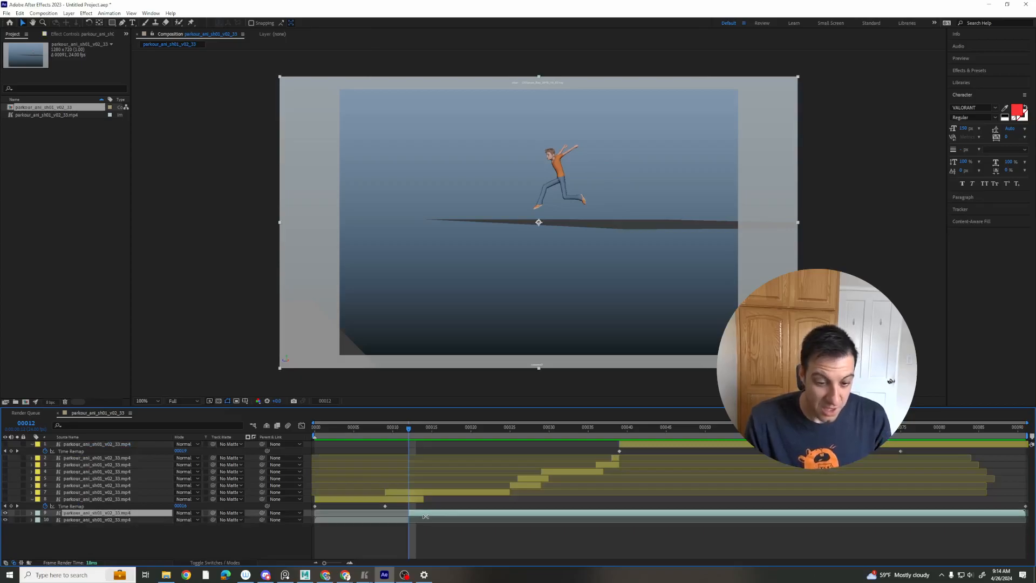
key("ctrl+d")
right_click(370, 521)
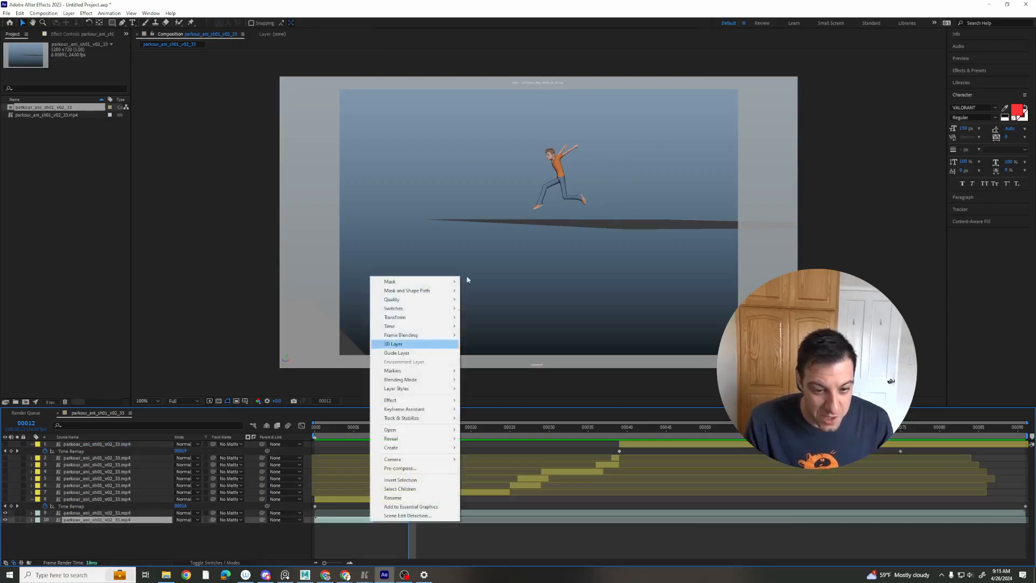
mouse_move(405, 331)
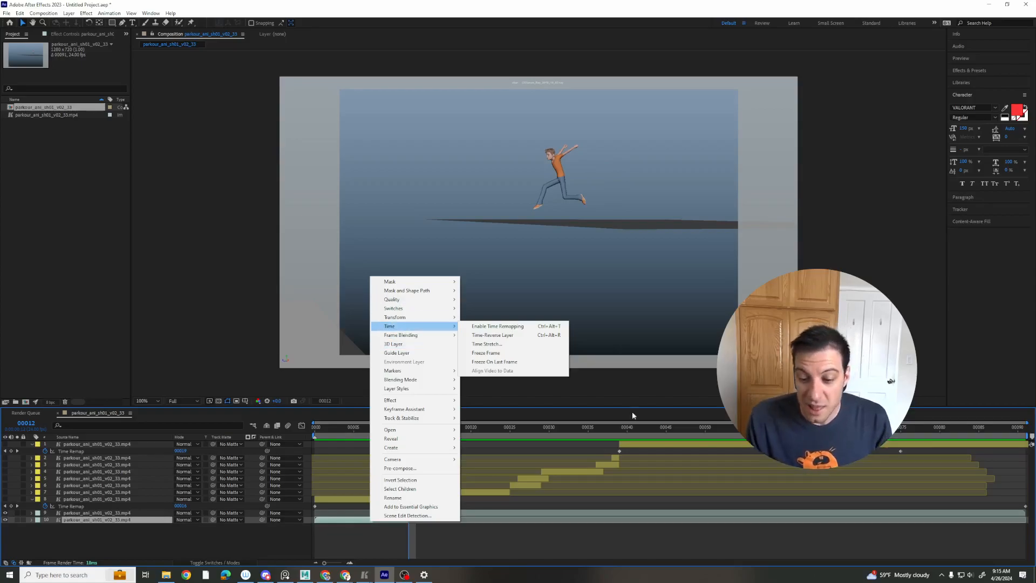
Step: Add Time Remap keyframes to the last yellow segment at frames 52 and 55
left_click_drag(625, 431, 722, 432)
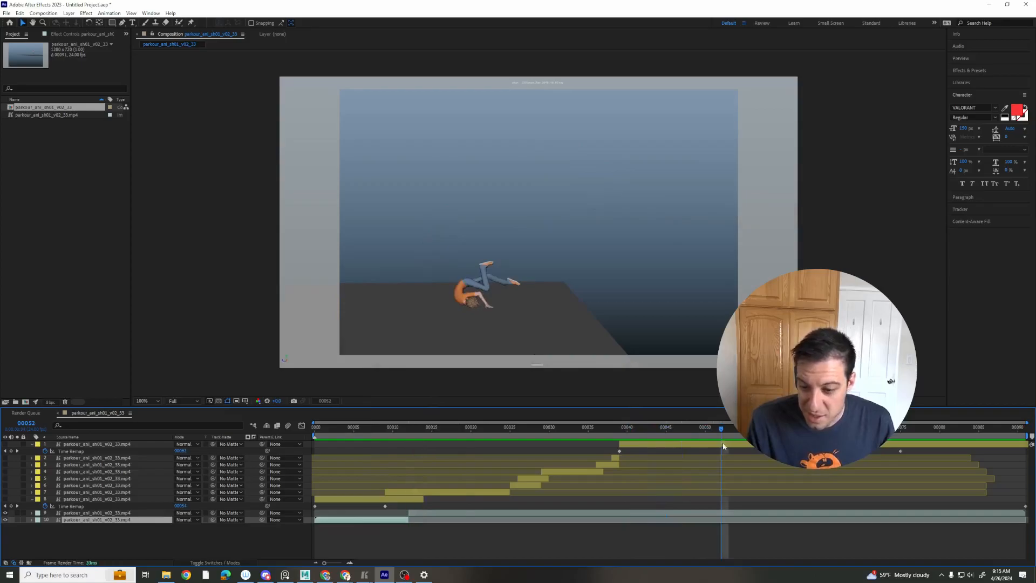
right_click(723, 447)
mouse_move(766, 249)
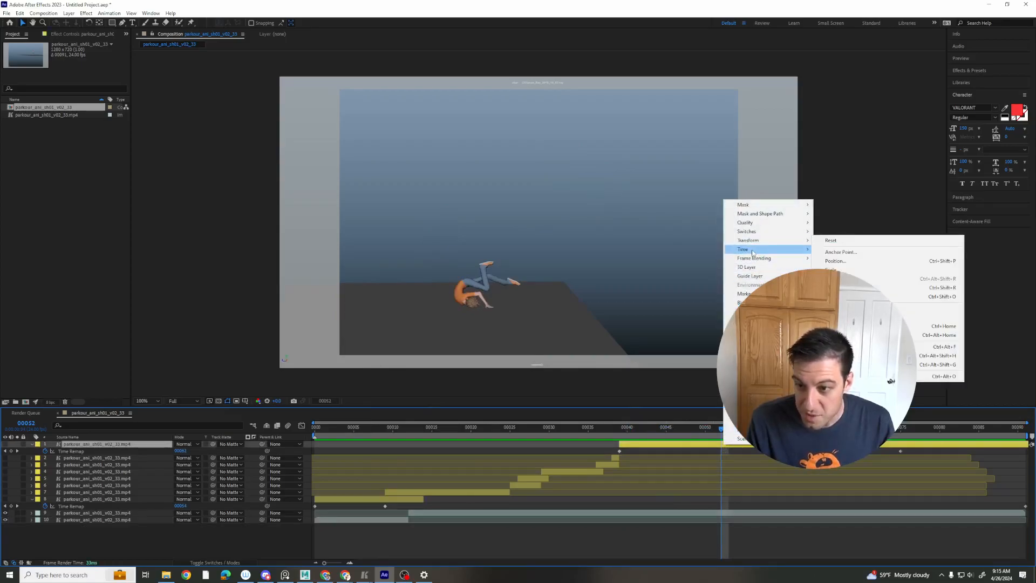
left_click(13, 452)
left_click_drag(722, 431, 745, 431)
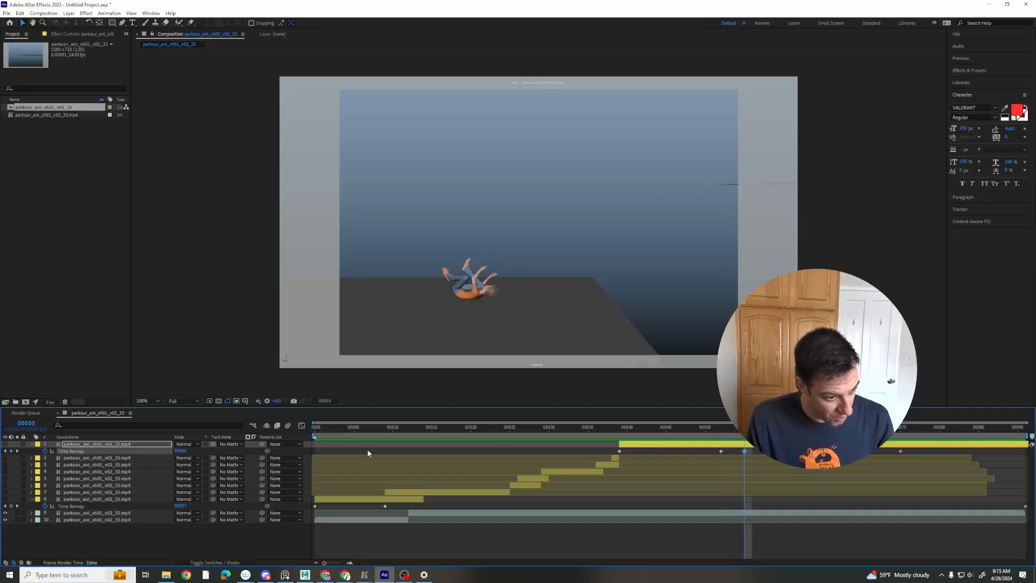
Step: Shift the Time Remap keyframes at frames 55 and 75 of the last yellow segment 15 frames later and preview from frame 38
left_click_drag(736, 448, 907, 455)
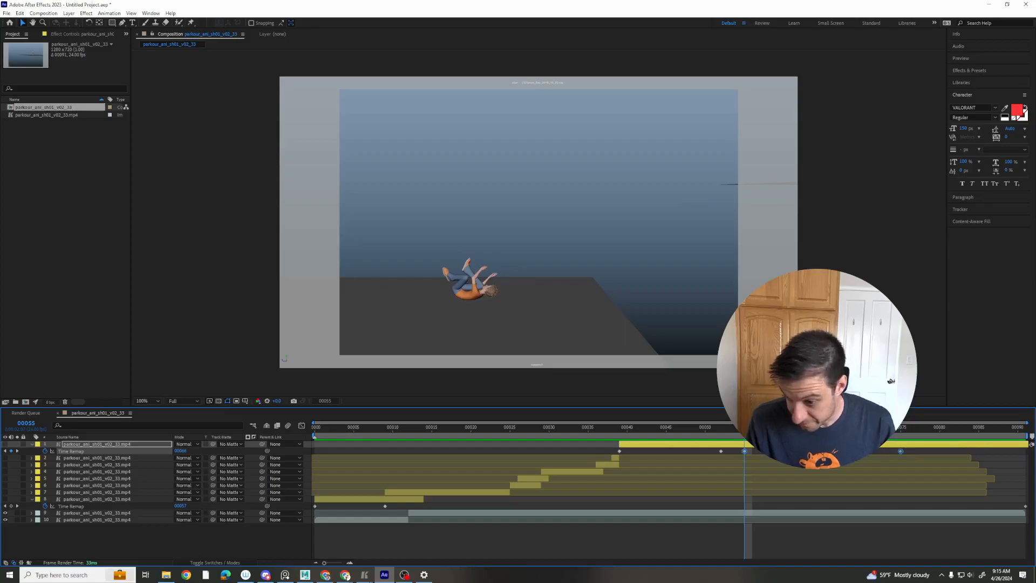
left_click_drag(745, 452, 862, 452)
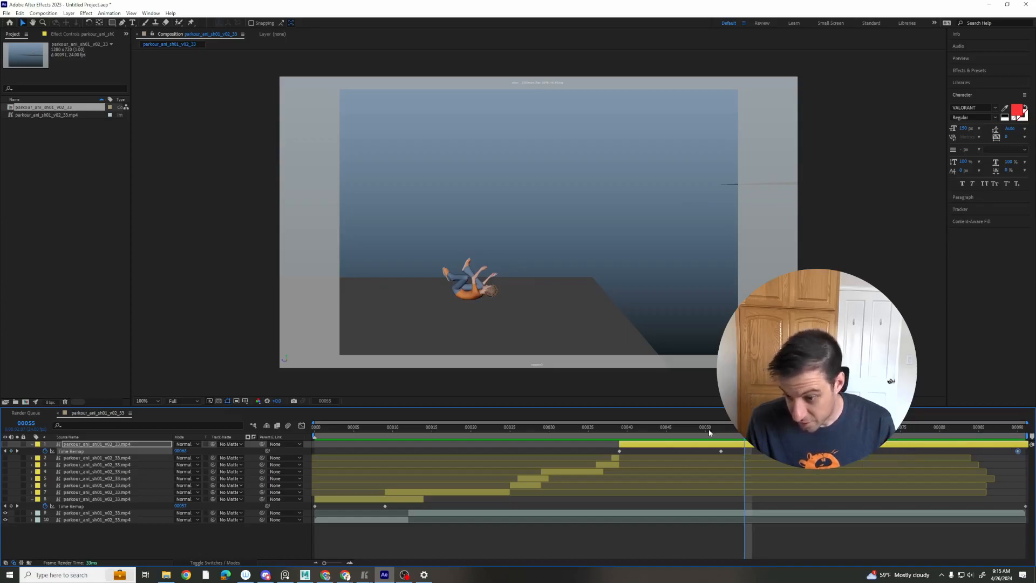
left_click_drag(635, 430, 612, 431)
key("space")
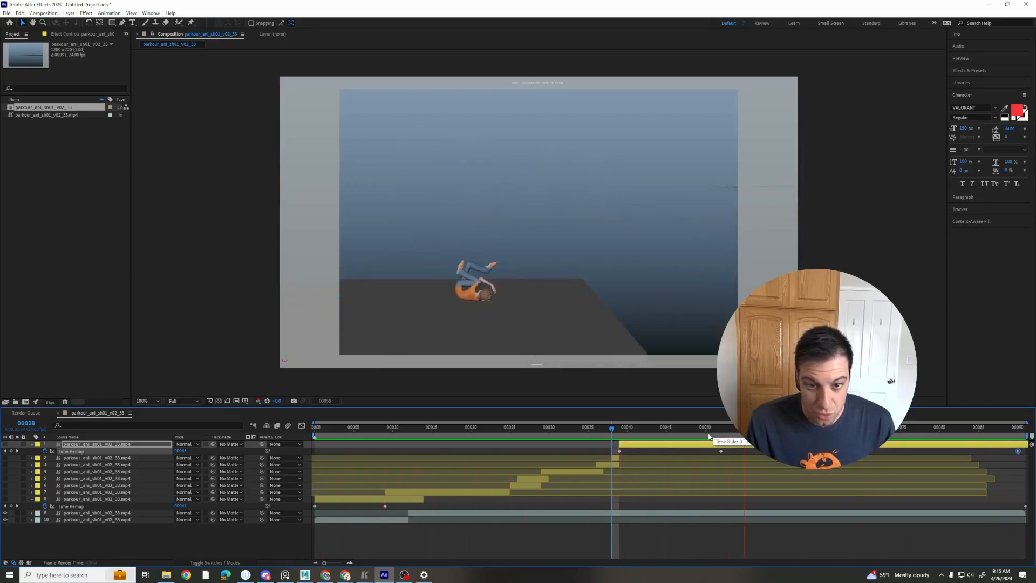
key("space")
Step: Make all seven yellow segments visible again
left_click(85, 497, "shift")
left_click(3, 445)
left_click(6, 444)
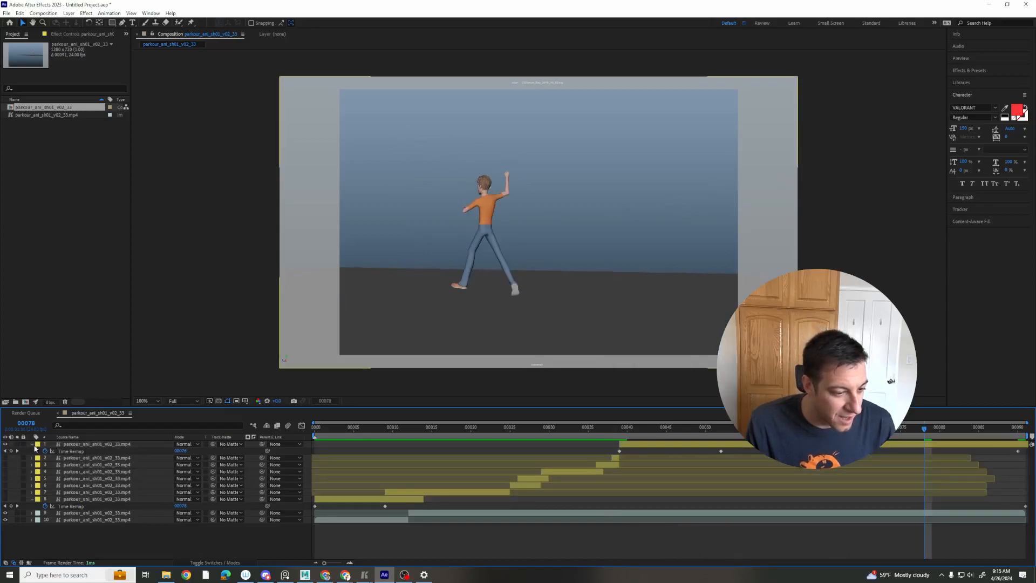
left_click(90, 459)
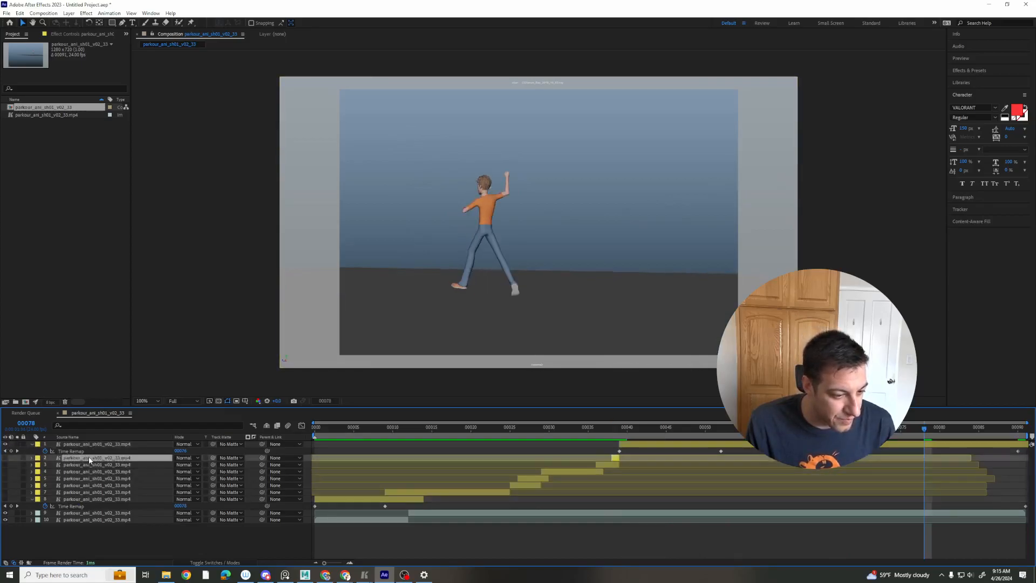
left_click(88, 499, "shift")
left_click(5, 459)
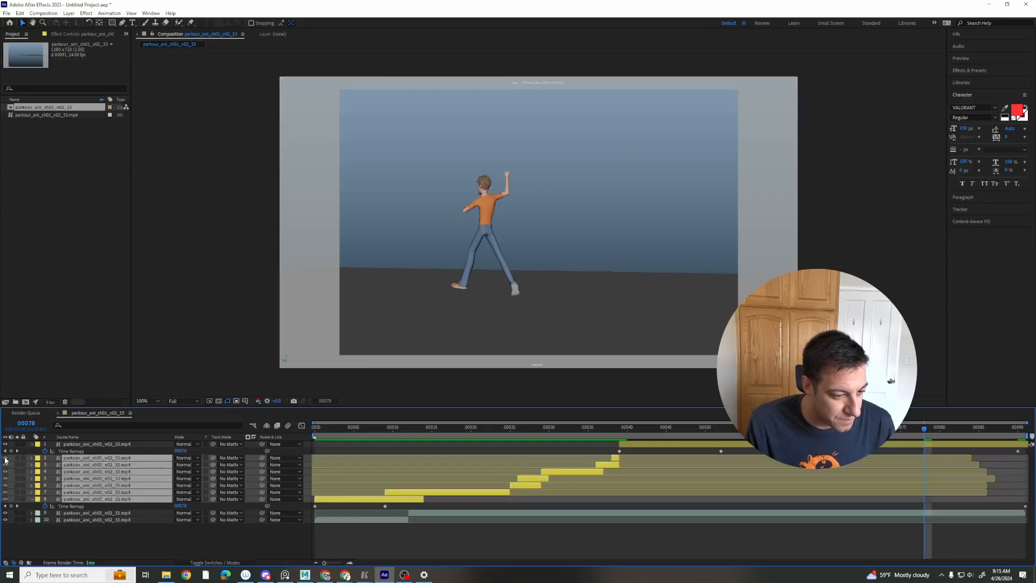
Step: Play the retimed animation with the playhead set at frame 31, and stop at frame 7
left_click(559, 429)
key("space")
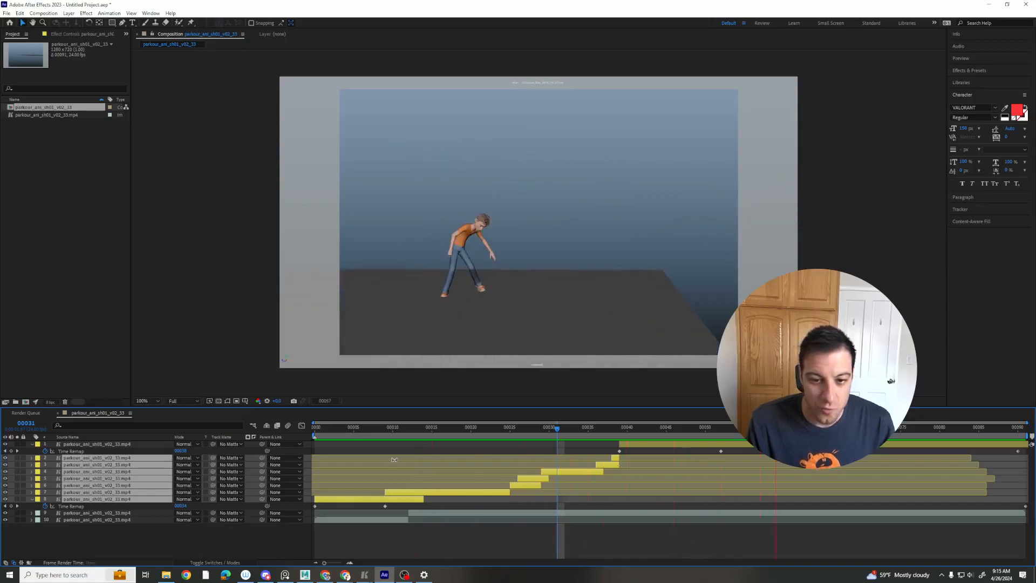
key("space")
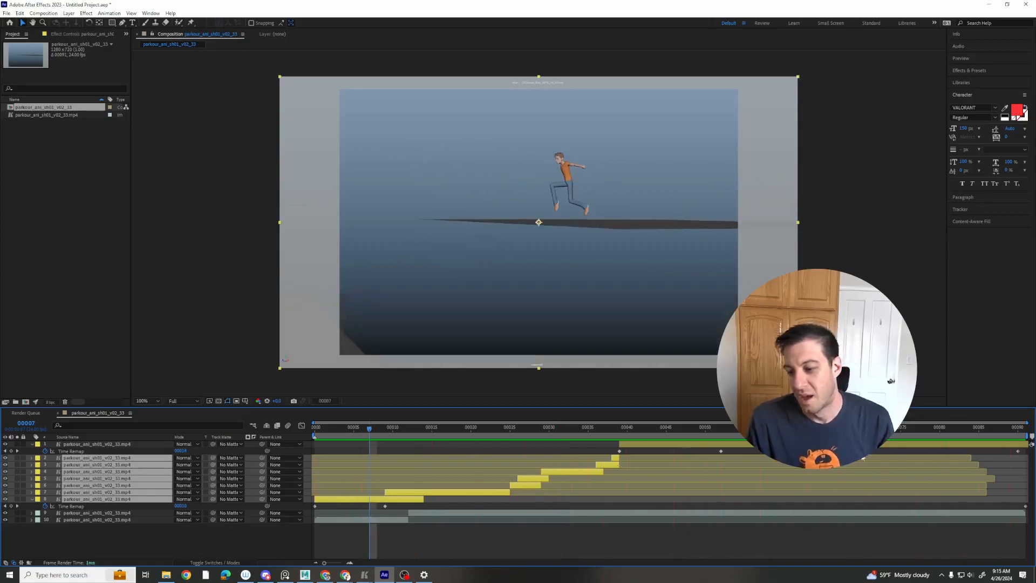
Step: Move the last Time Remap keyframe of the final yellow segment to frame 80 and preview the new timing
left_click(892, 453)
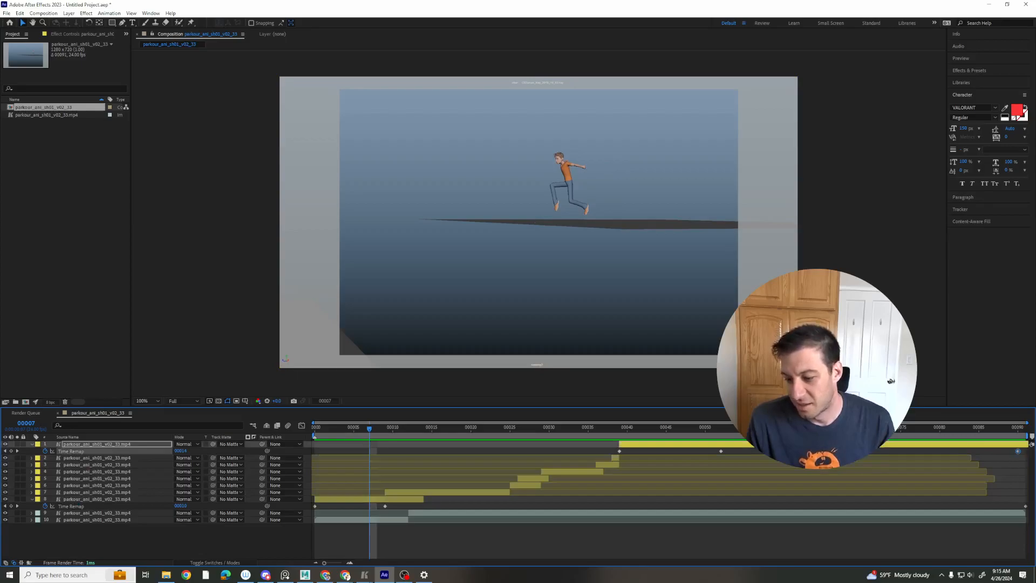
left_click_drag(1018, 451, 940, 451)
key("space")
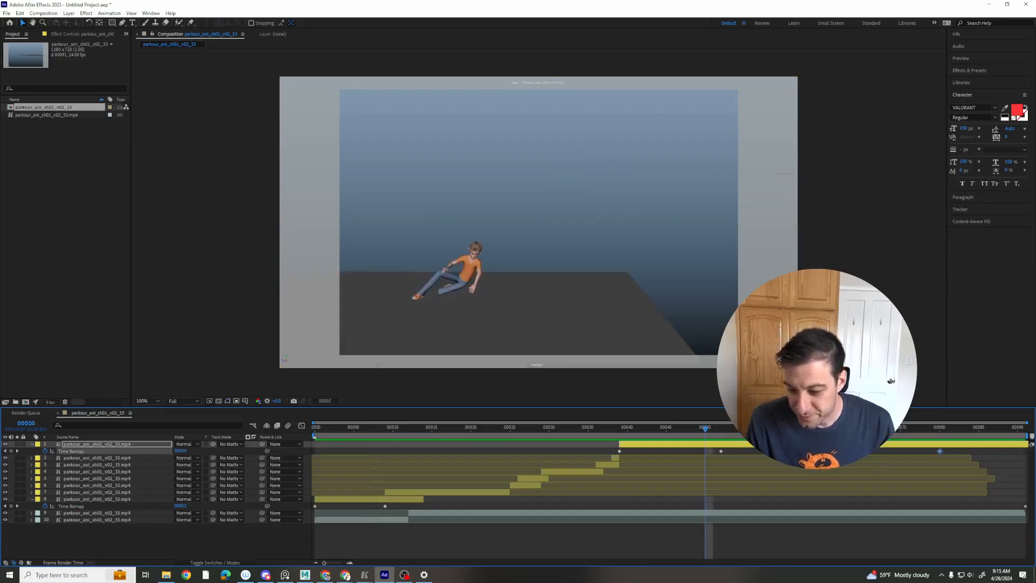
key("space")
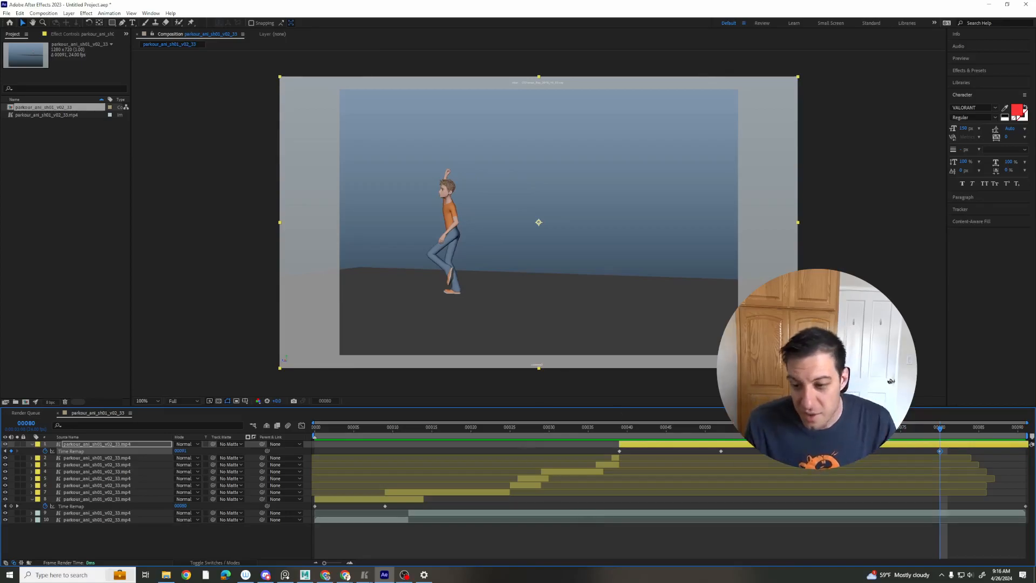
Step: Examine the lower corner of the footage at 400% zoom for its overlay text, scrubbing to frame 49 and back to frame 0
scroll(854, 363, "up", 2)
scroll(854, 363, "down", 1)
right_click(854, 363)
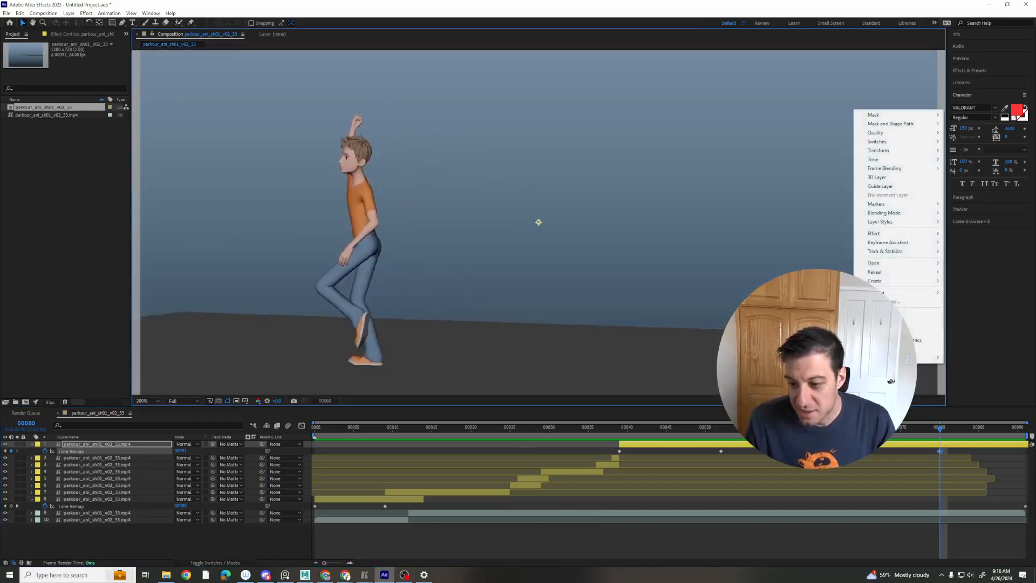
right_click(771, 338)
left_click(856, 345)
left_click_drag(855, 345, 669, 189)
scroll(632, 248, "up", 2)
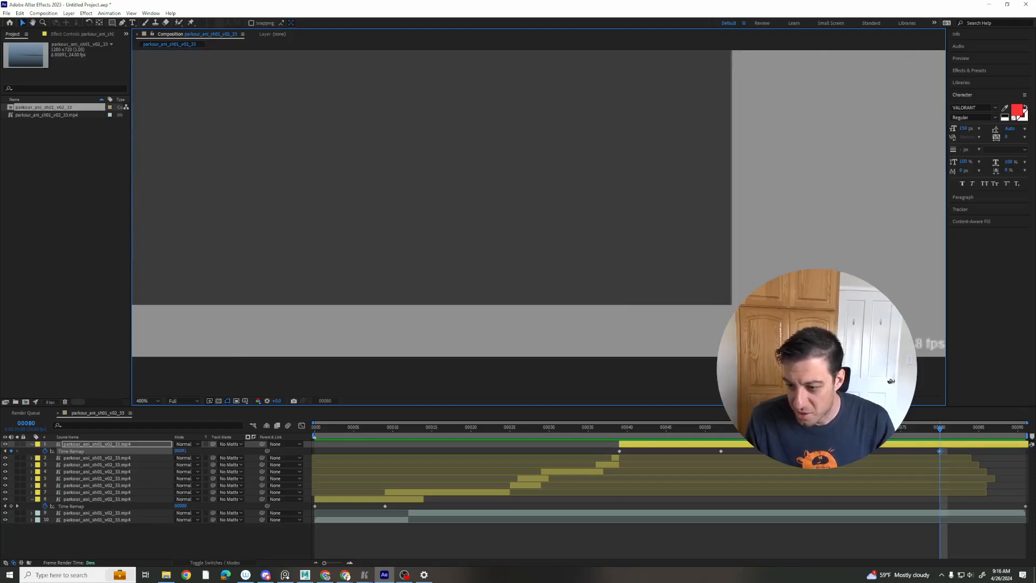
left_click_drag(945, 436, 698, 431)
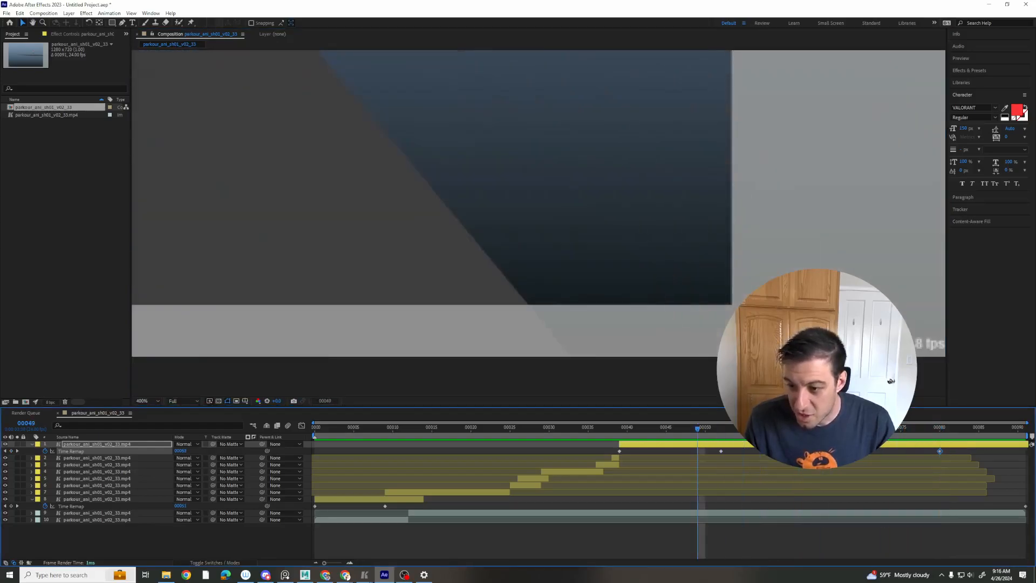
left_click(316, 432)
mouse_move(320, 430)
left_mouse_down()
mouse_move(386, 432)
mouse_move(313, 436)
left_mouse_up()
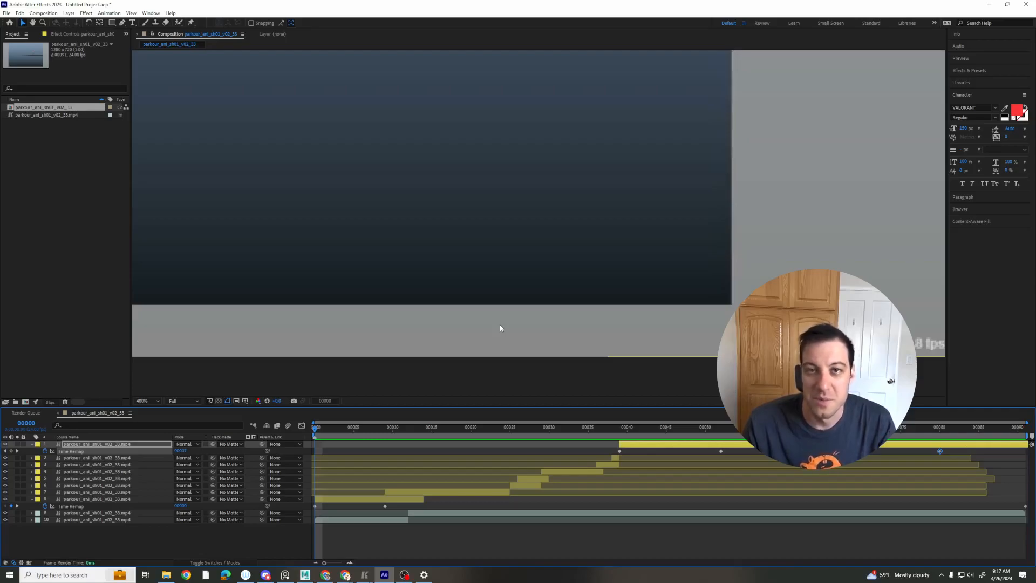
Step: Return the composition view to 100% with the whole frame visible
scroll(465, 303, "down", 5)
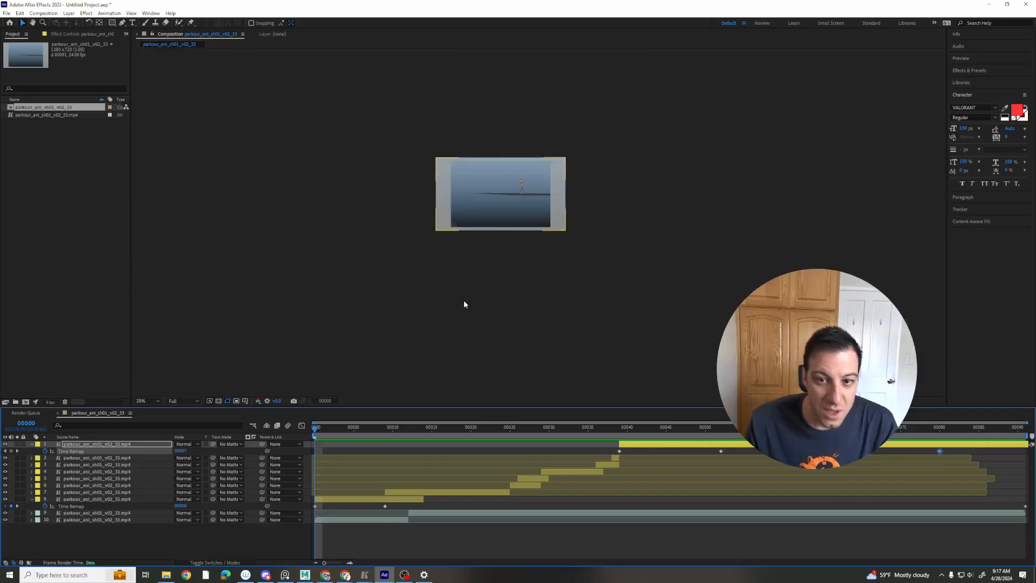
scroll(465, 300, "up", 3)
left_click_drag(494, 289, 555, 389)
key("v")
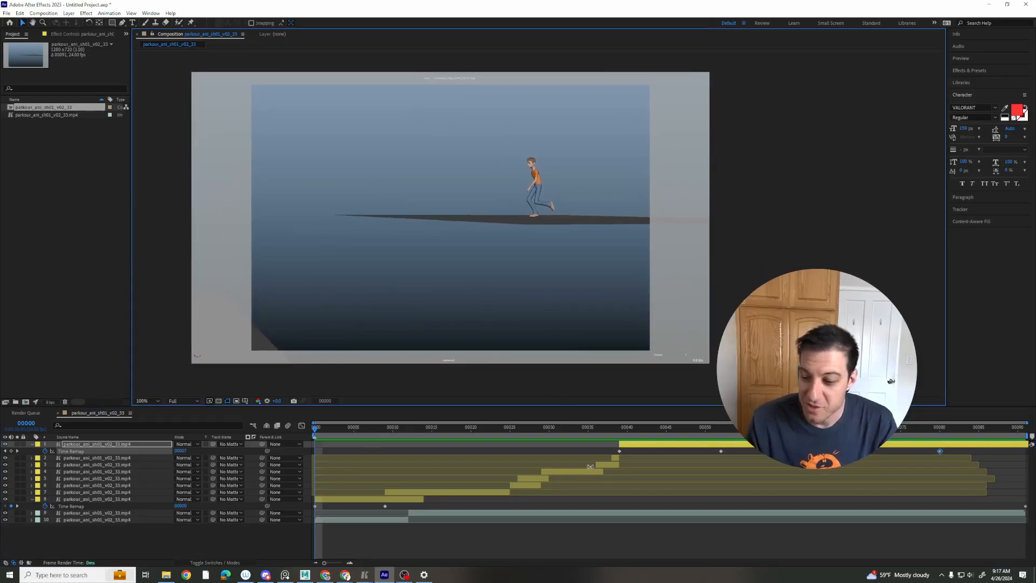